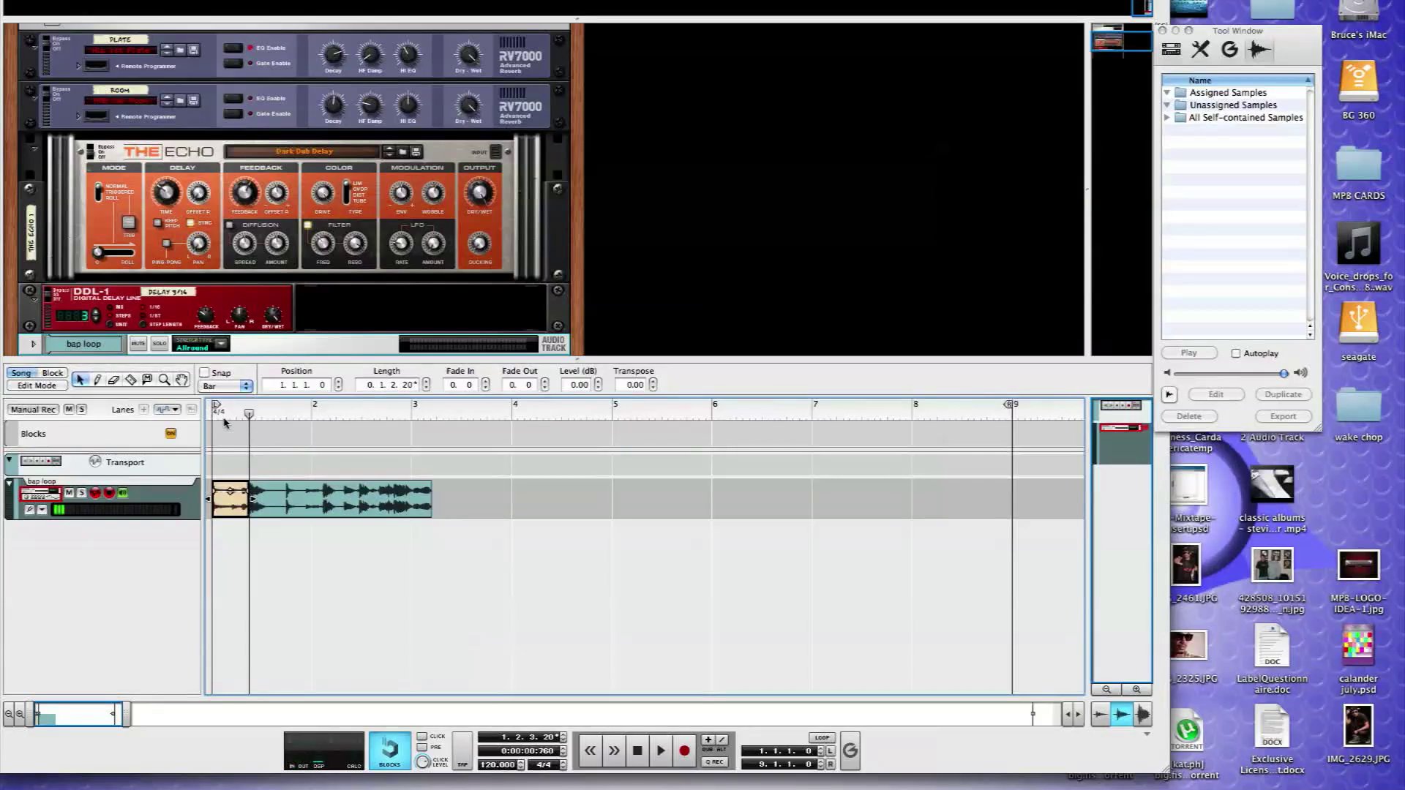
# Play the bap loop to find the second slice's end, split it at about 1.4.1, and color that slice Ochre.
pyautogui.click(226, 414)
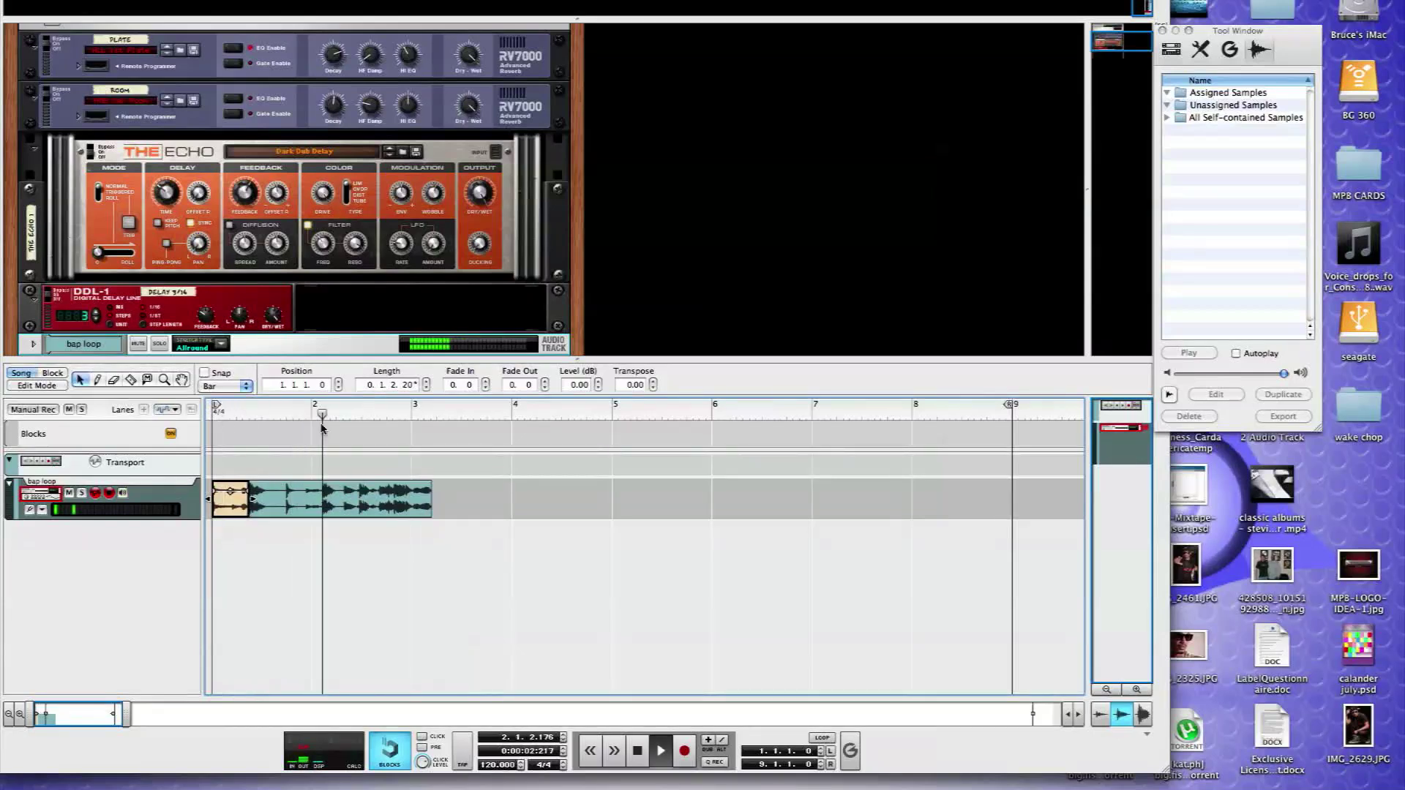
pyautogui.press('space')
pyautogui.moveTo(346, 415); pyautogui.dragTo(289, 416)
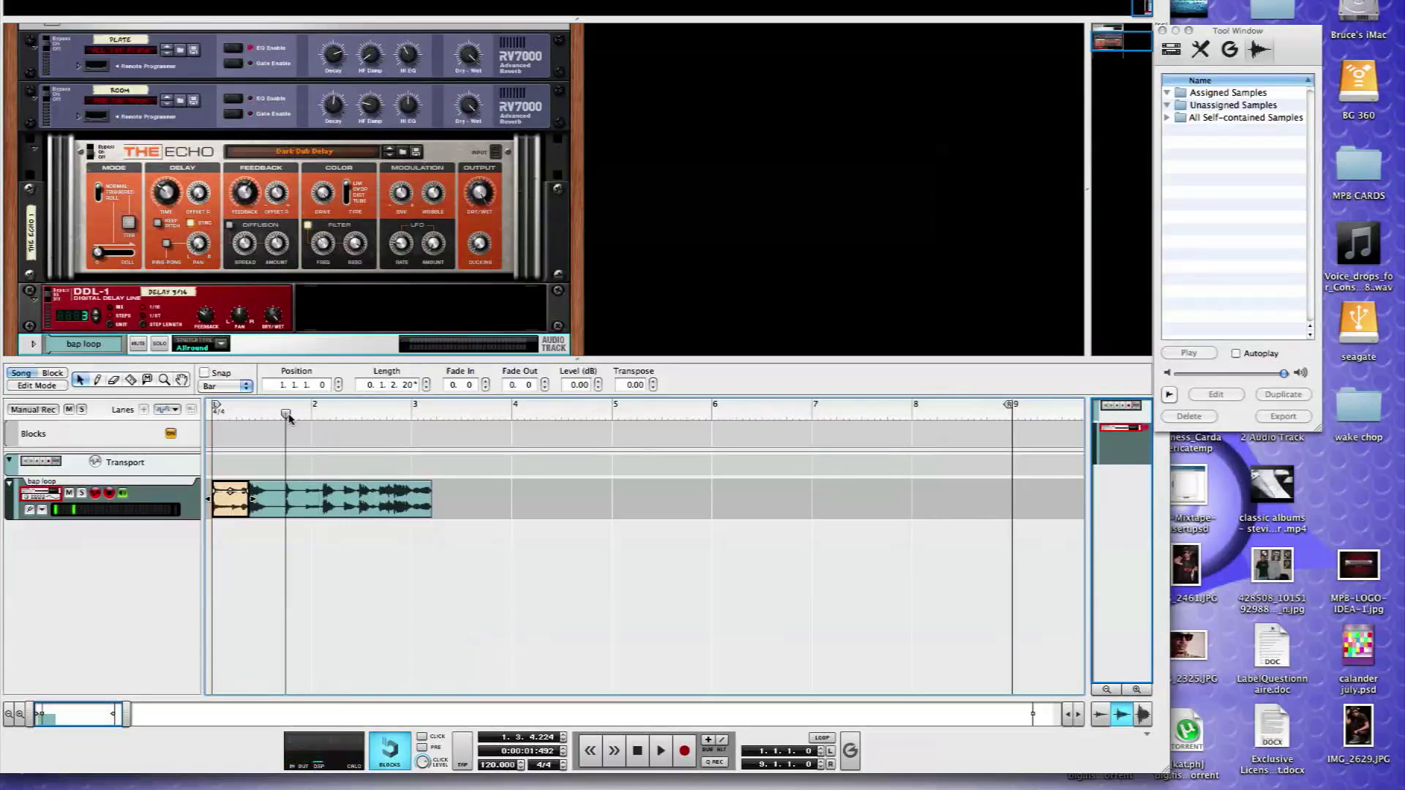
pyautogui.click(287, 505)
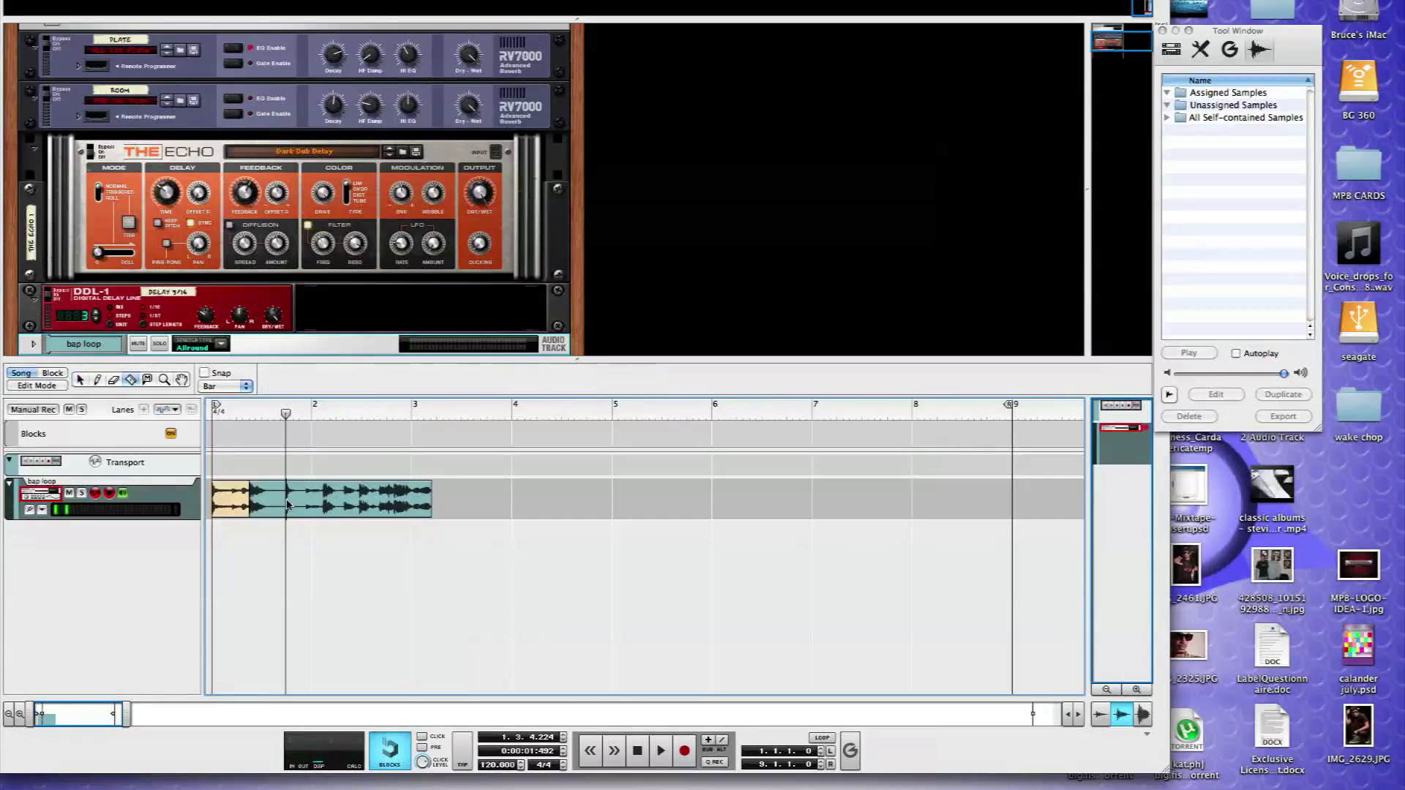
pyautogui.click(130, 0)
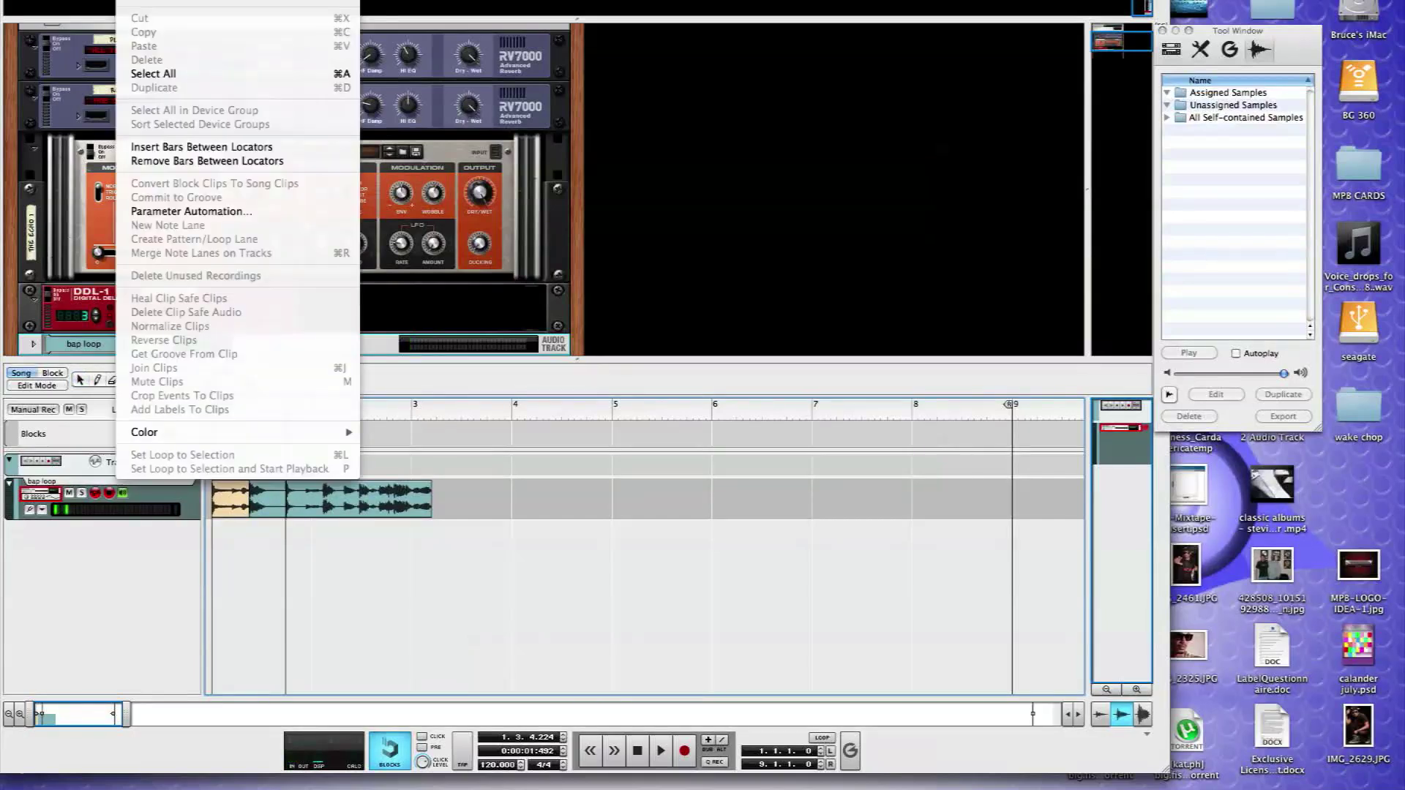
pyautogui.moveTo(346, 431)
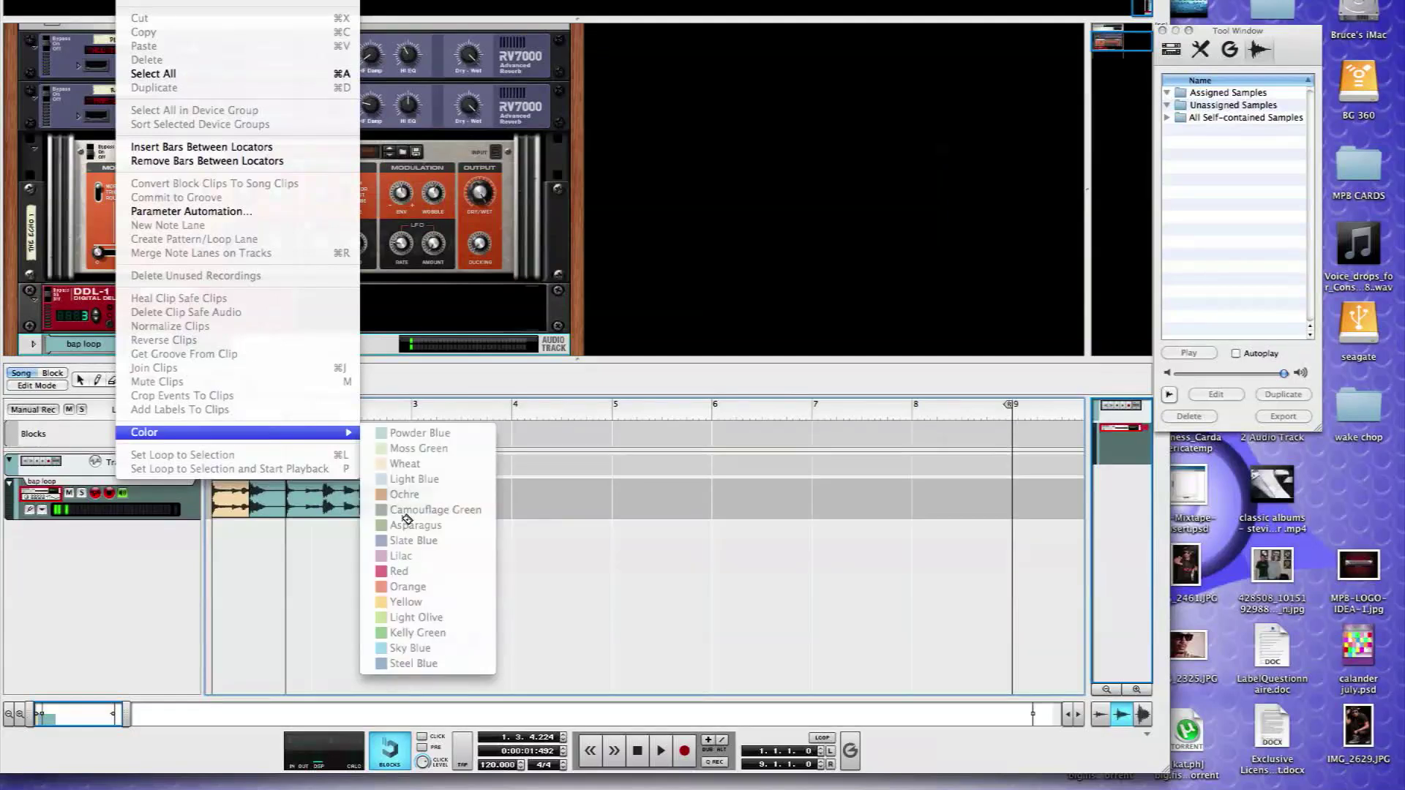
pyautogui.click(213, 477)
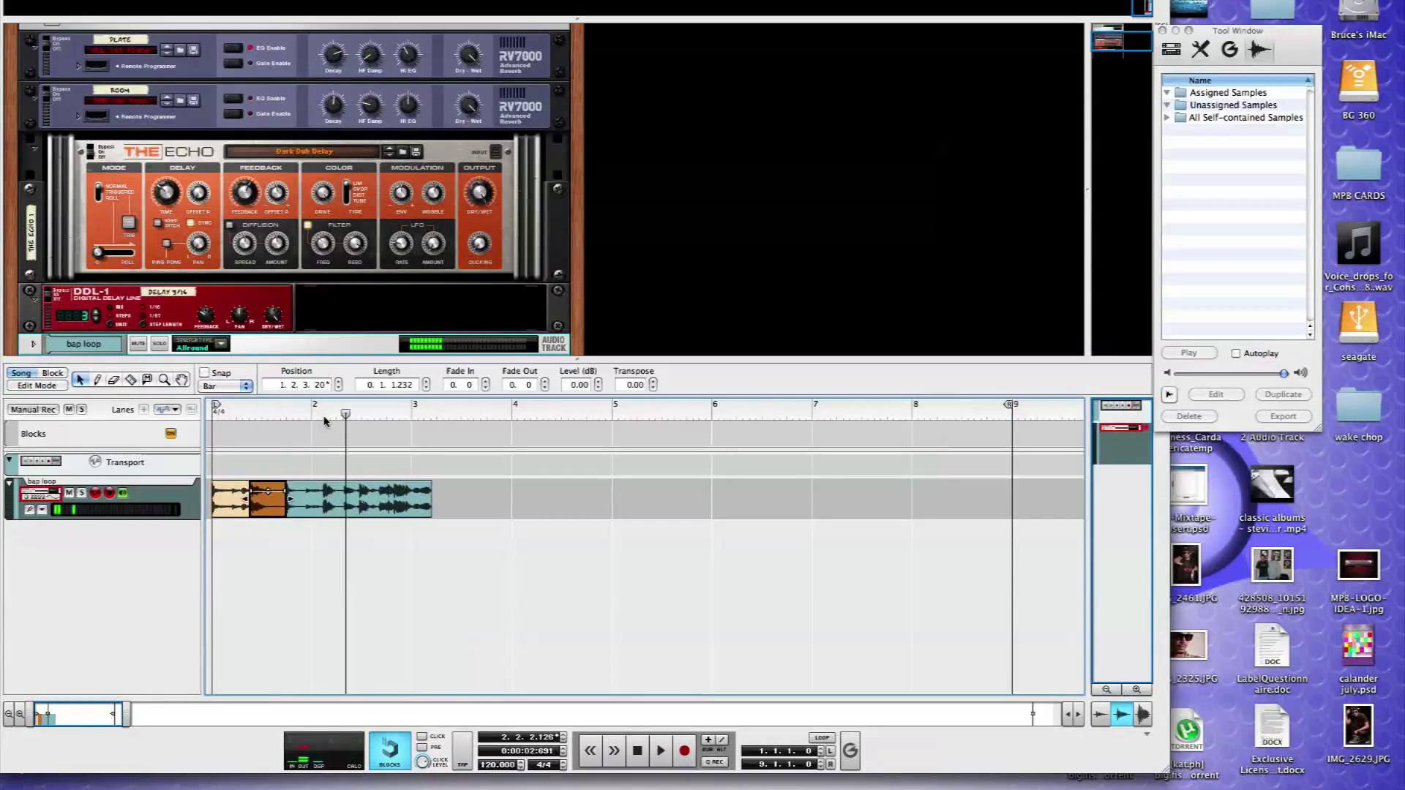
# Split the remaining bap loop clip at 2.1.2.216 and color the resulting third slice Camouflage Green.
pyautogui.moveTo(331, 415); pyautogui.dragTo(323, 419)
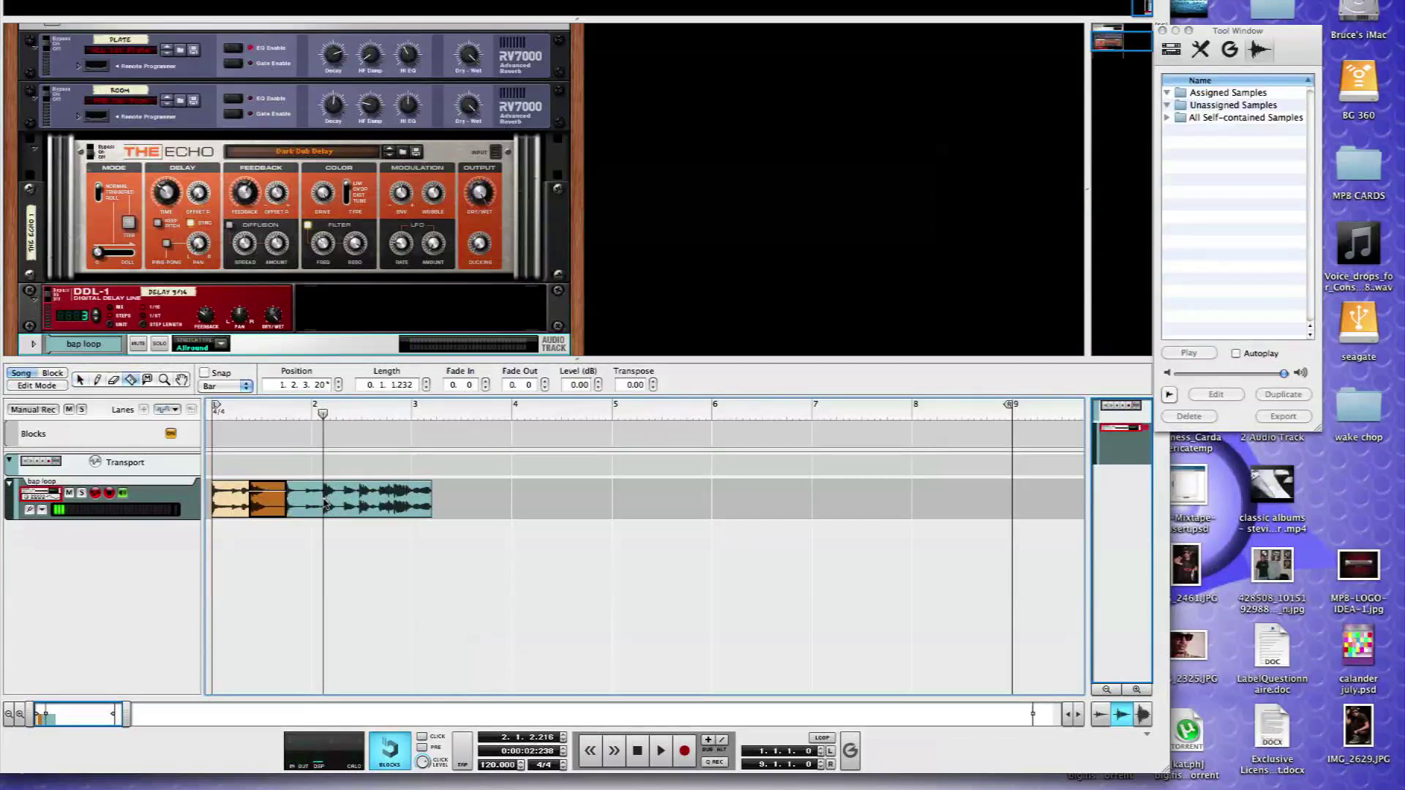
pyautogui.click(322, 502)
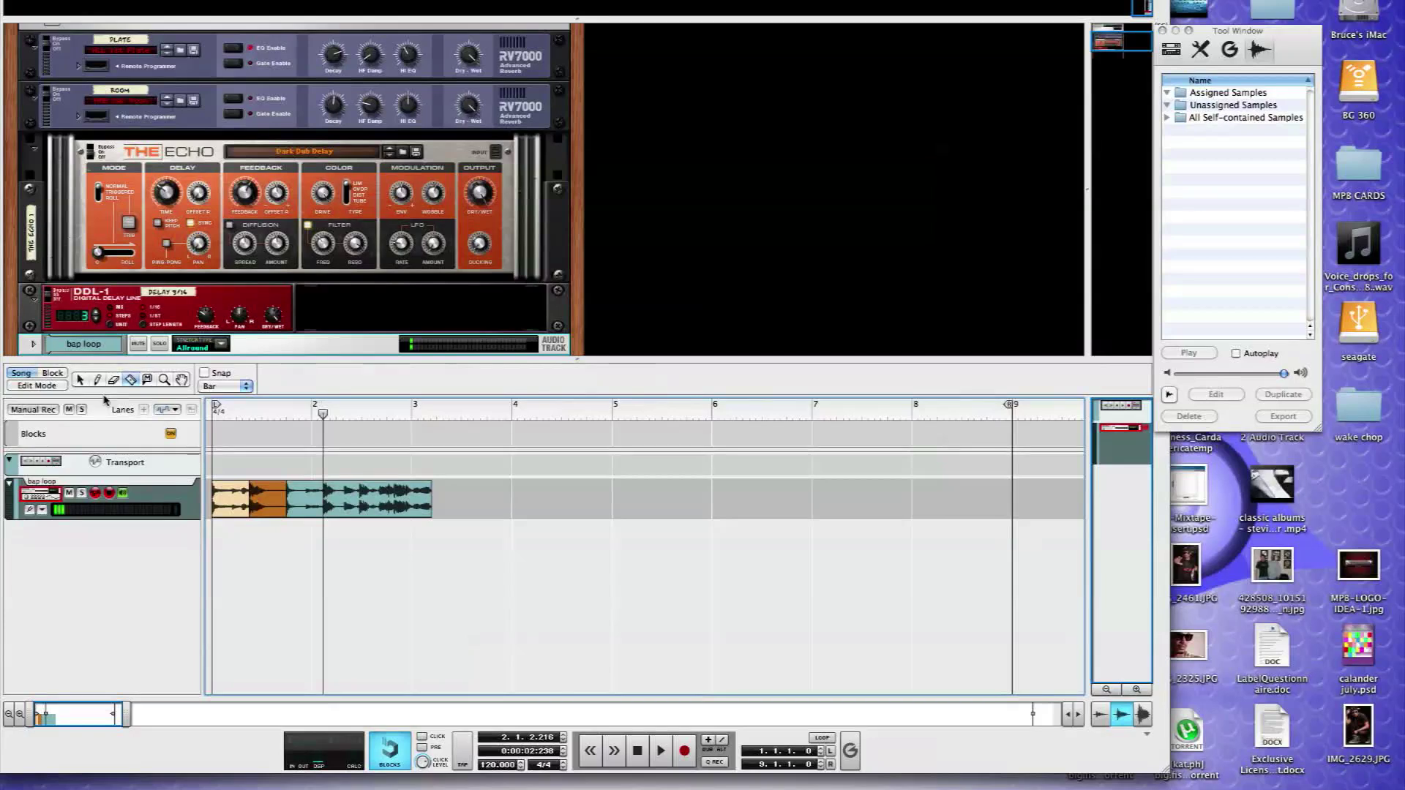
pyautogui.press('q')
pyautogui.click(131, 1)
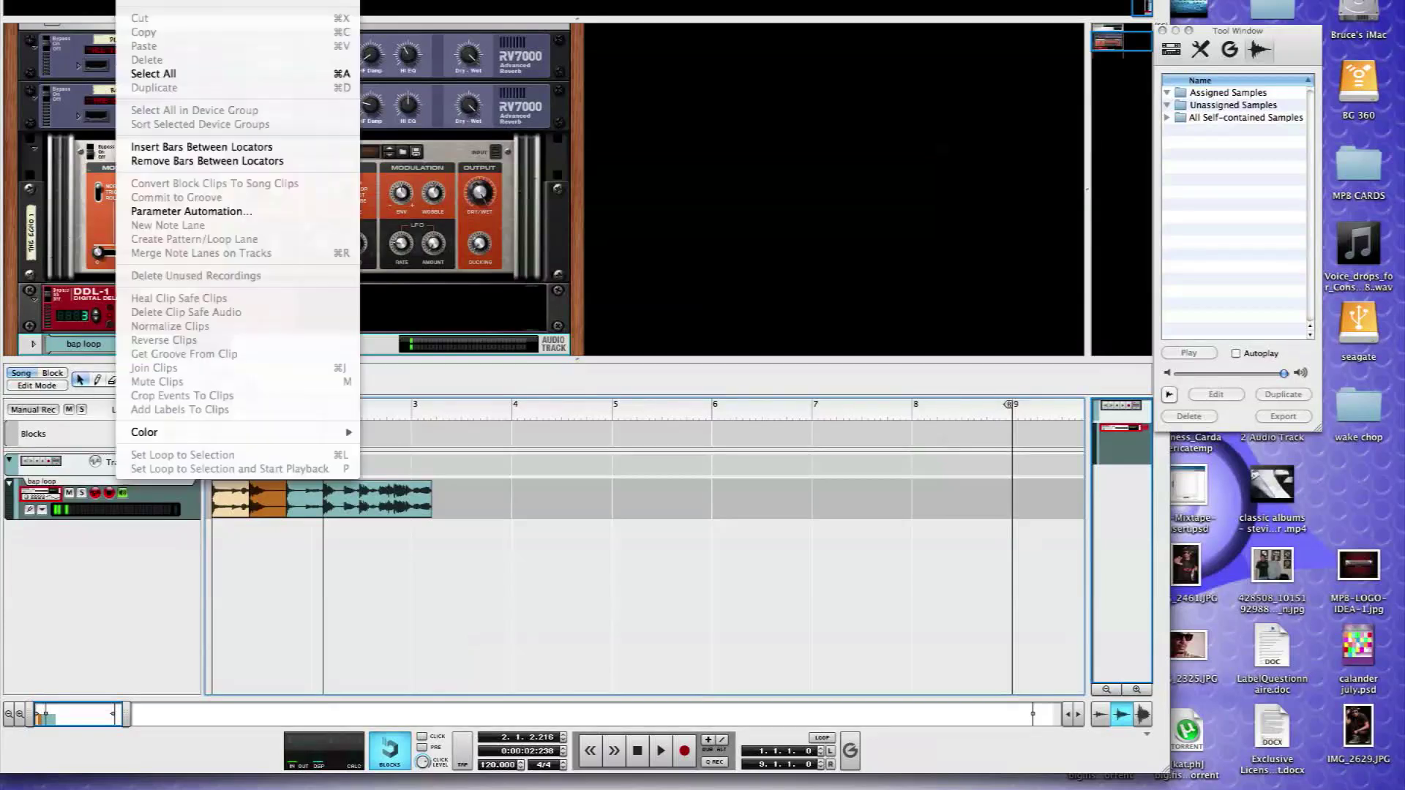
pyautogui.moveTo(334, 433)
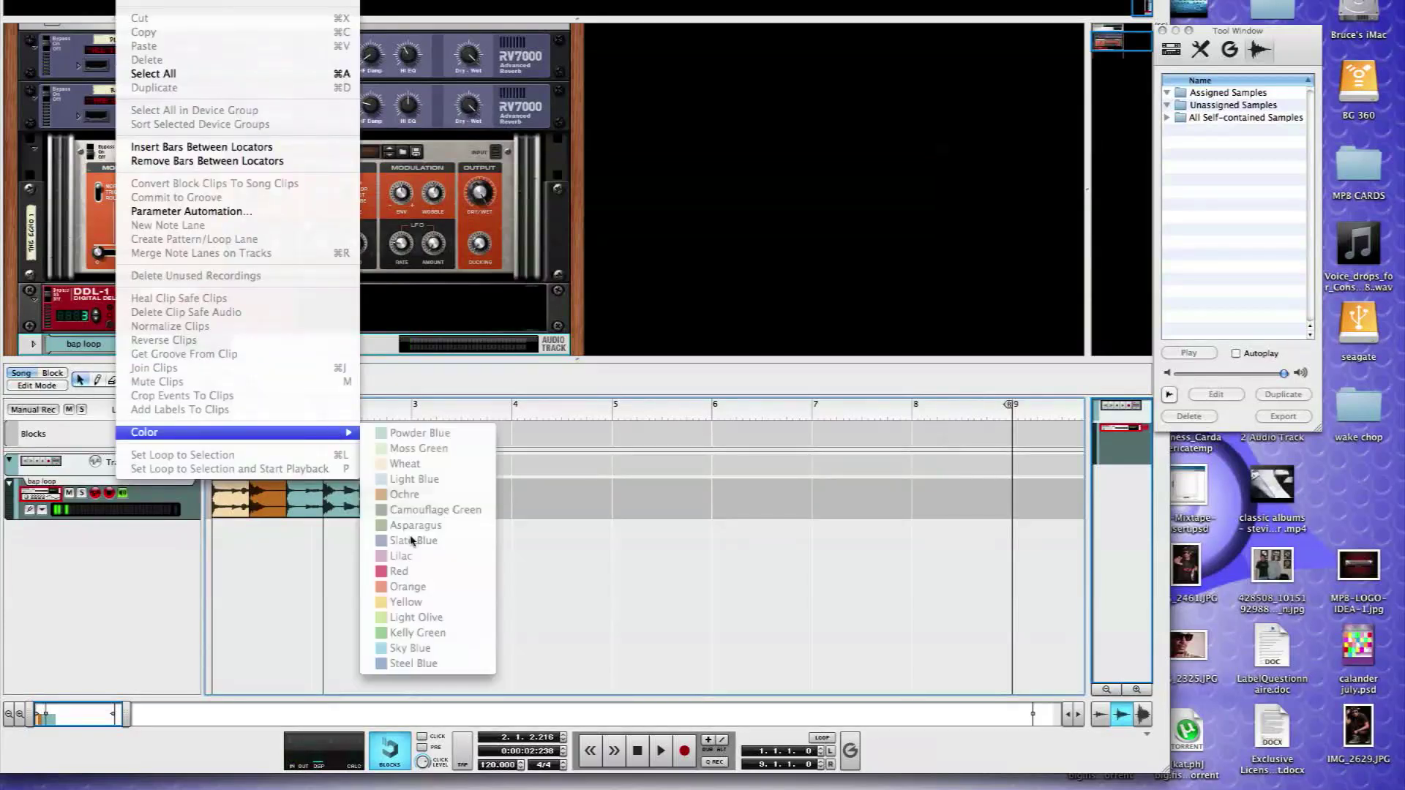
pyautogui.click(302, 521)
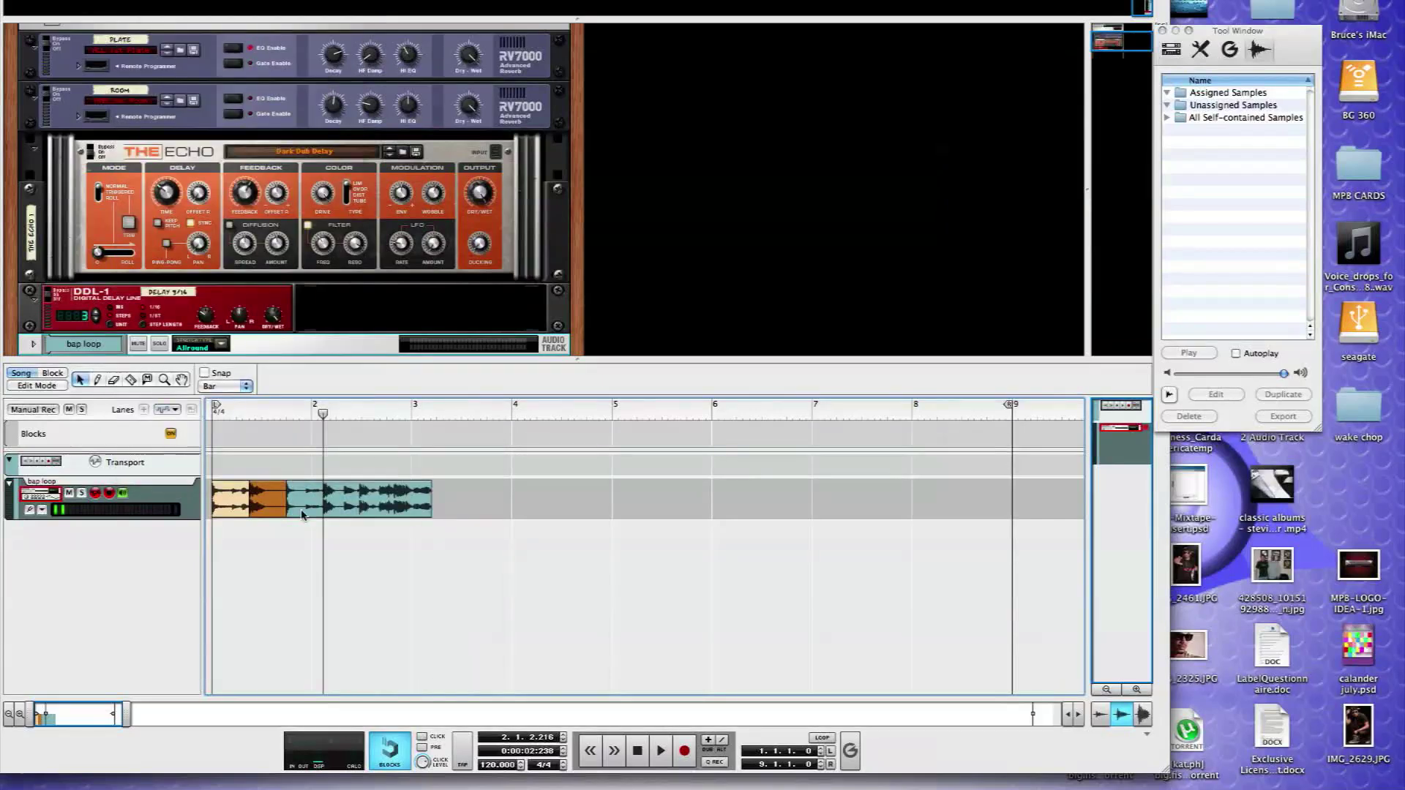
pyautogui.click(305, 502)
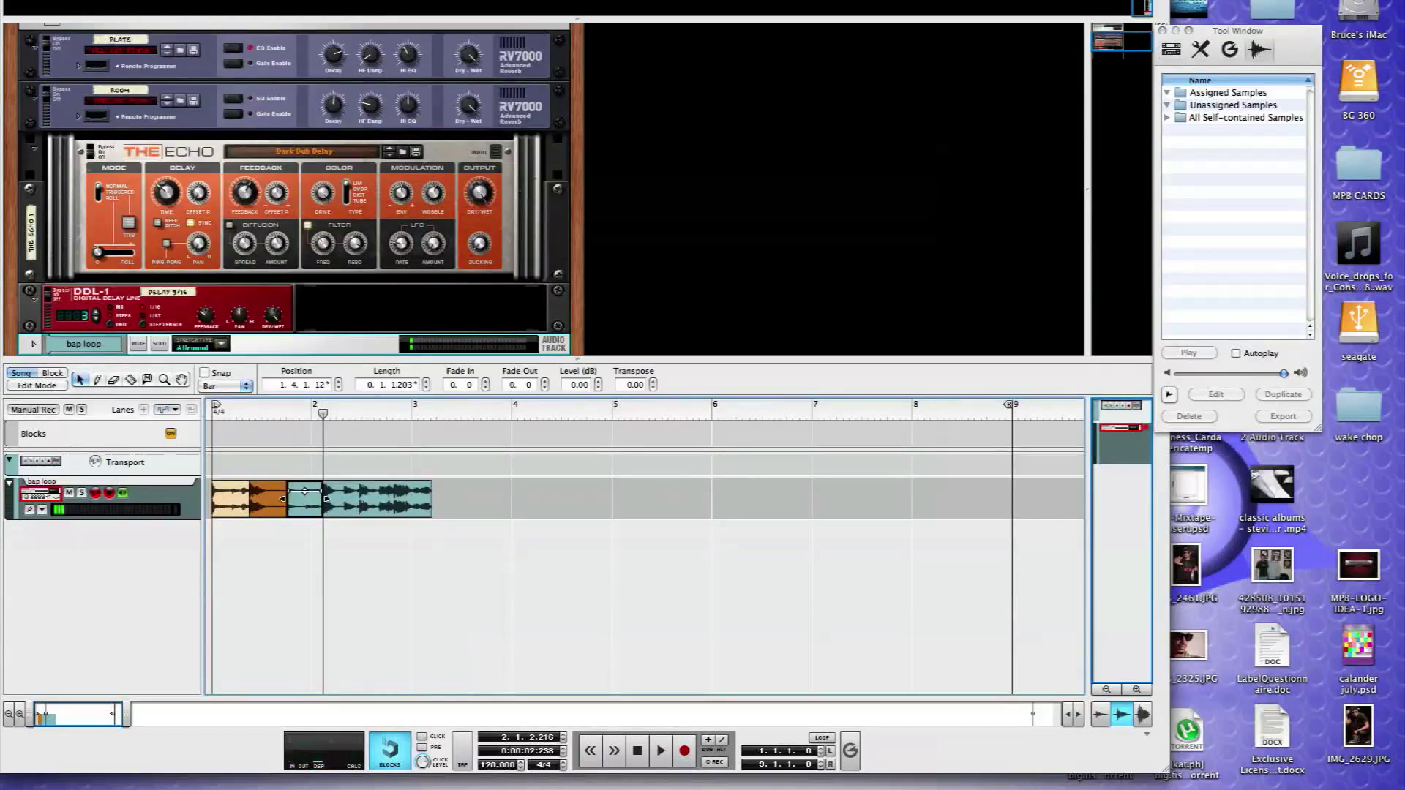
pyautogui.rightClick(305, 491)
pyautogui.moveTo(267, 487)
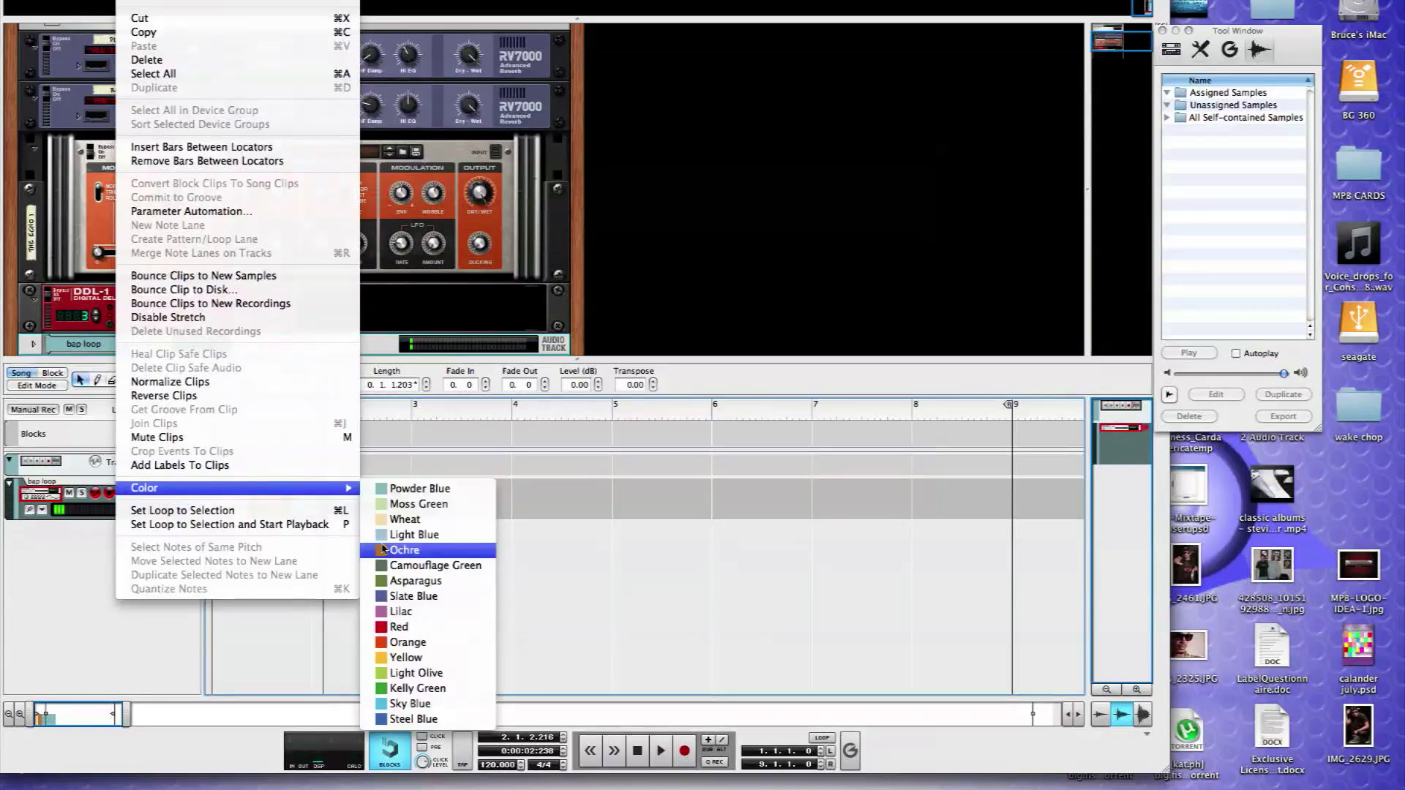
pyautogui.click(403, 567)
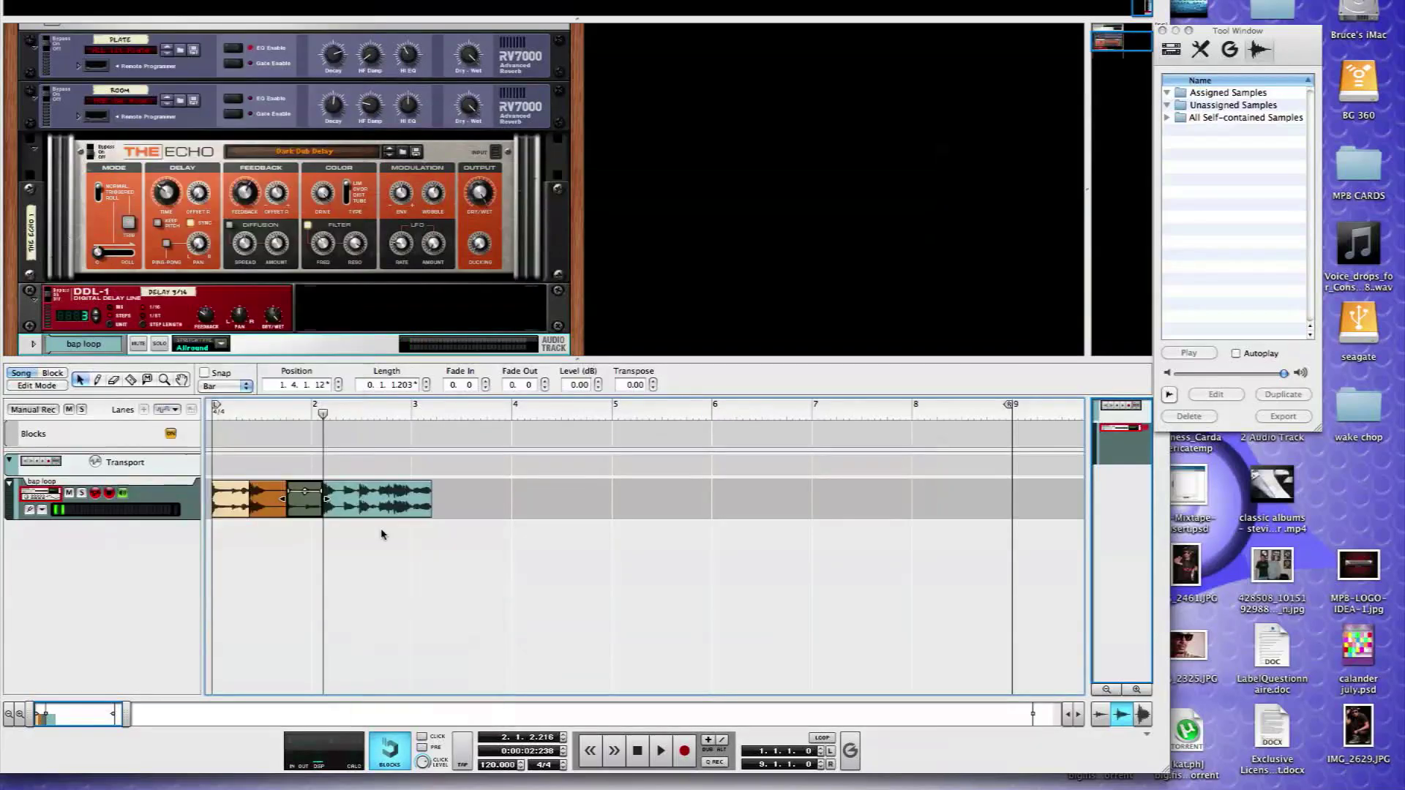
# Play the loop from late in bar 1 and split the remaining clip at 2.2.4.151 to end the fourth slice.
pyautogui.click(333, 486)
pyautogui.click(294, 413)
pyautogui.press('space')
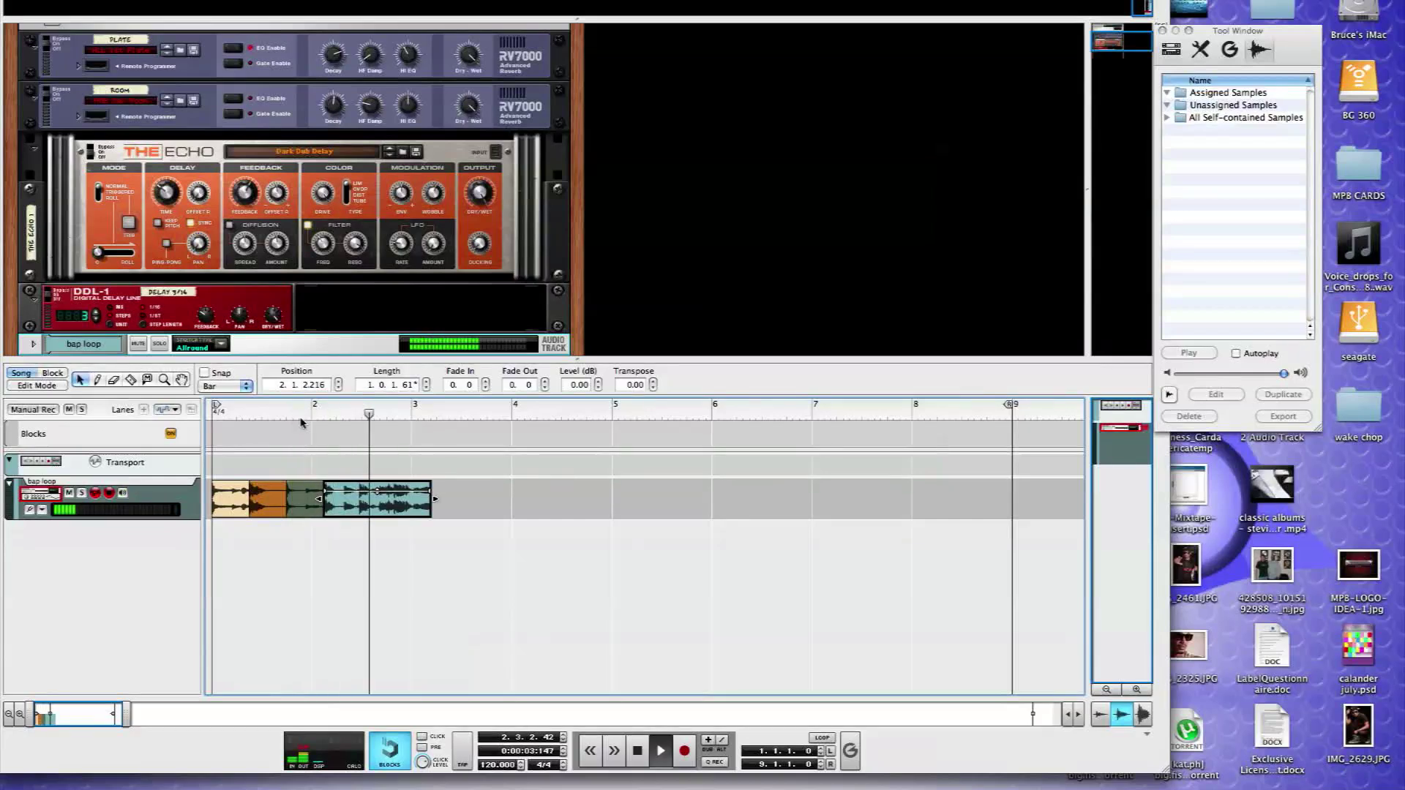
pyautogui.press('space')
pyautogui.moveTo(388, 419); pyautogui.dragTo(359, 419)
pyautogui.press('r')
pyautogui.click(361, 503)
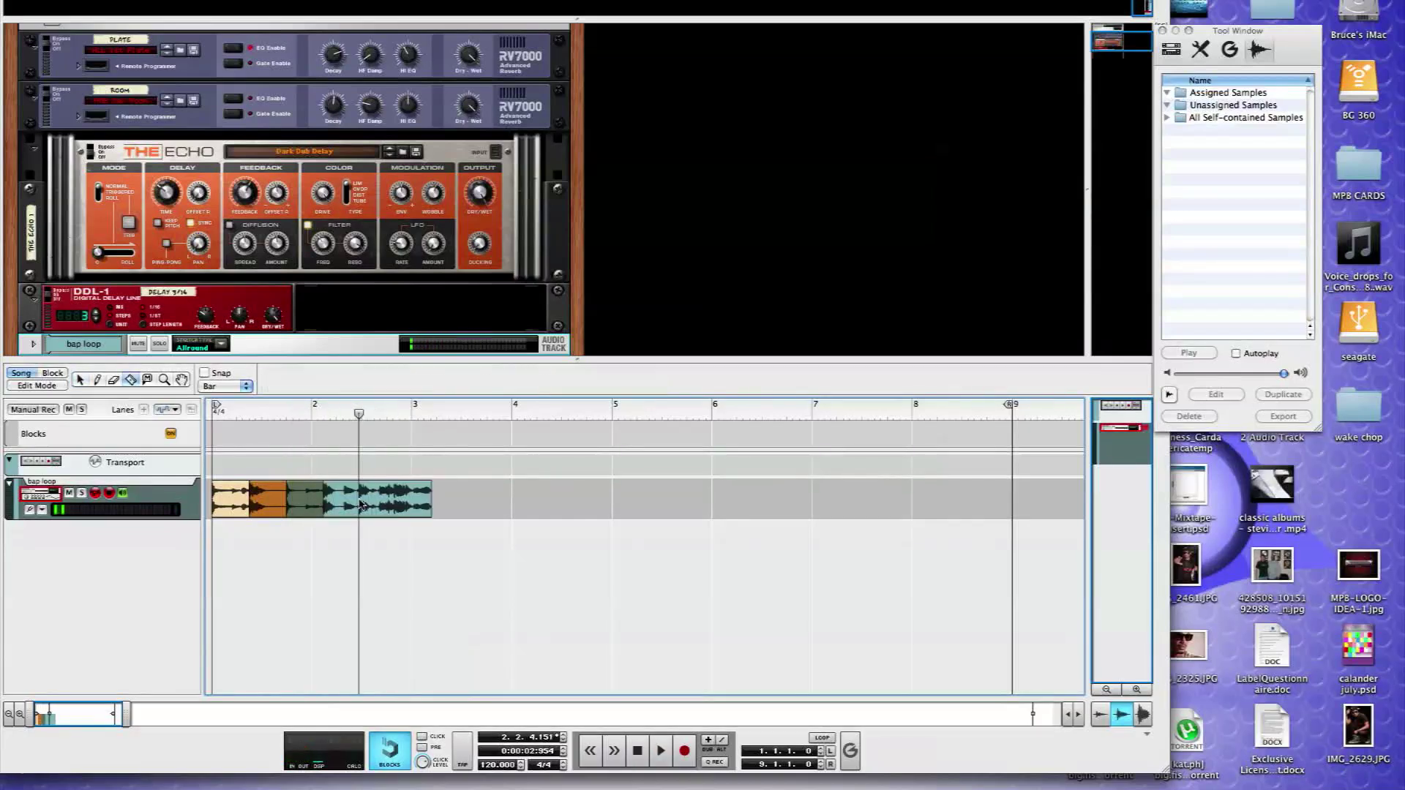
# Color the fourth slice of the bap loop Lilac.
pyautogui.click(78, 380)
pyautogui.click(342, 512)
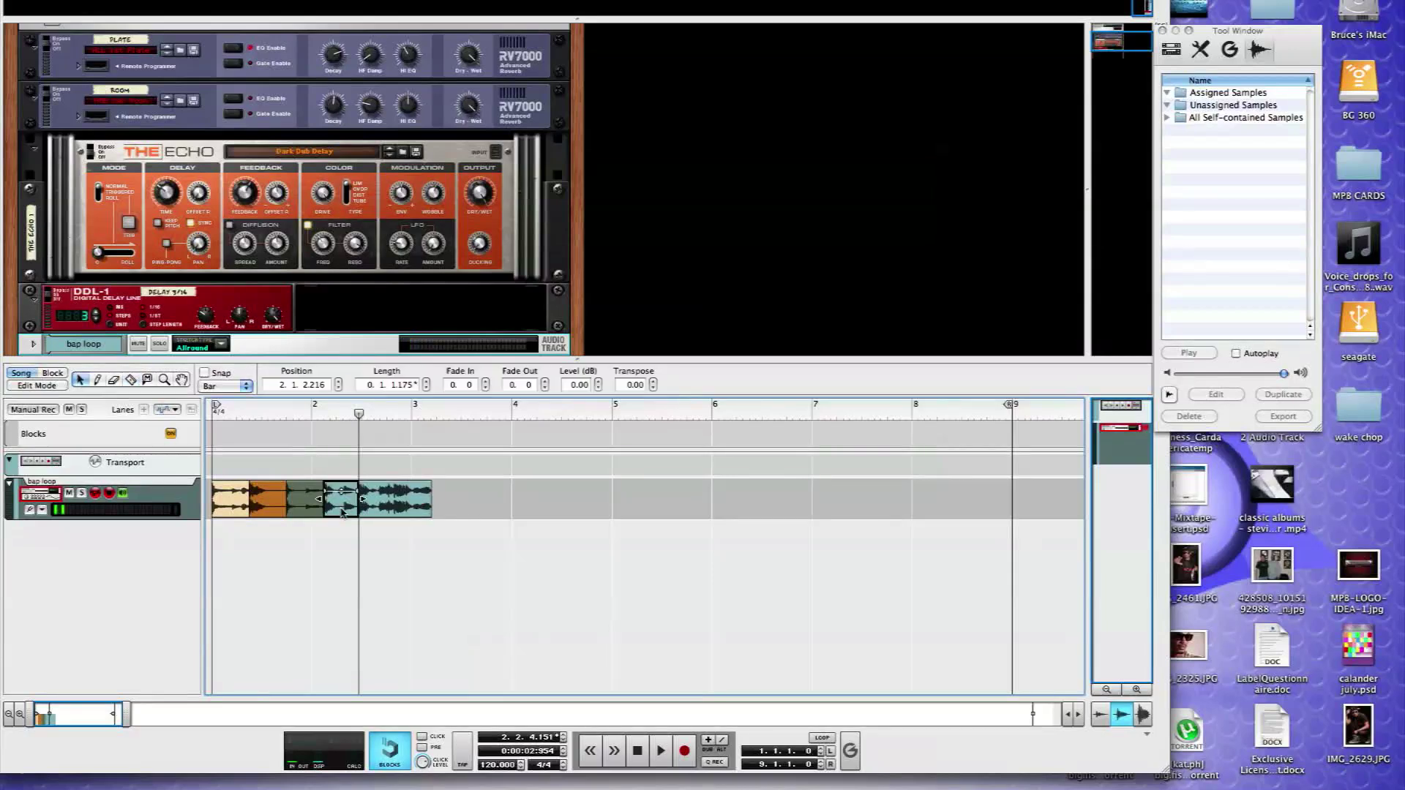
pyautogui.click(139, 2)
pyautogui.moveTo(242, 488)
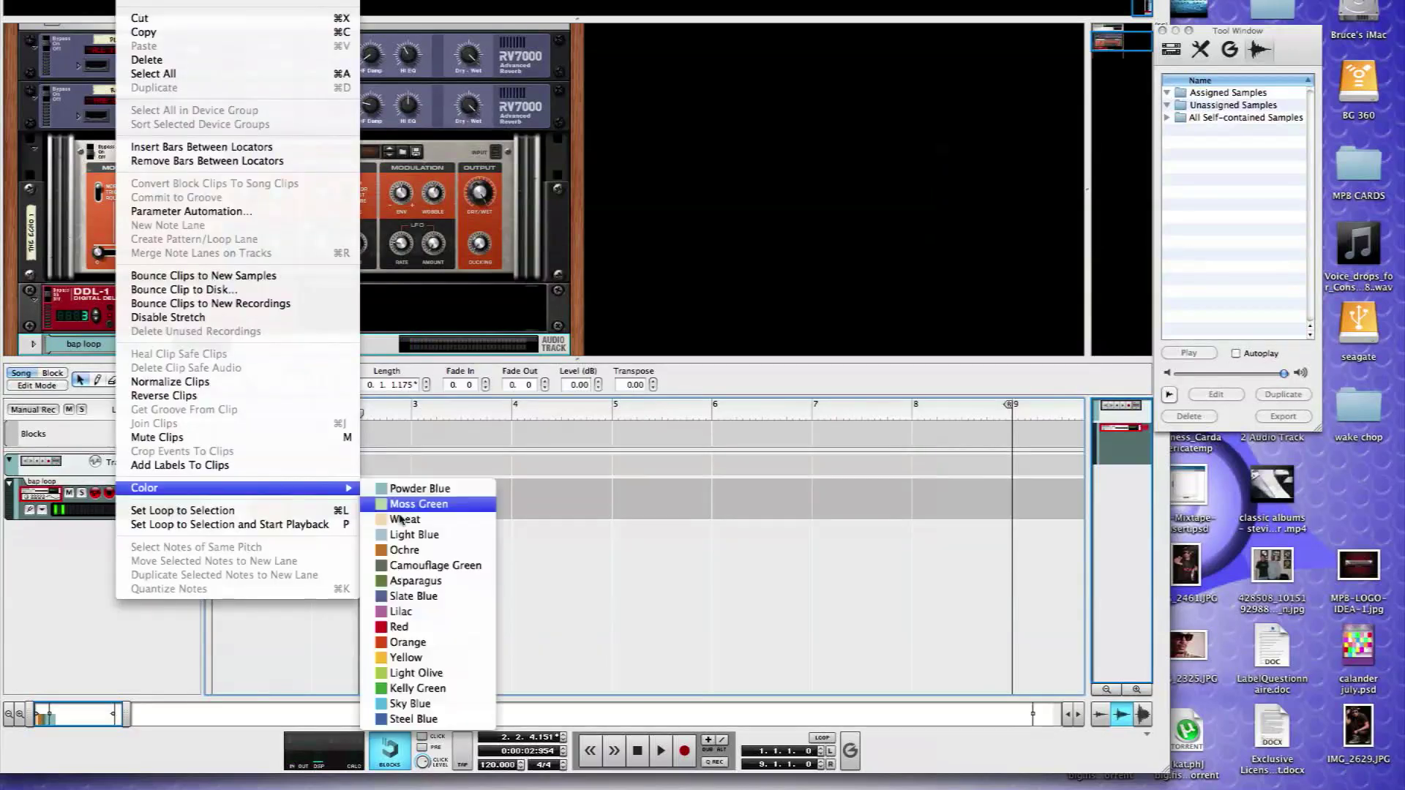
pyautogui.click(402, 611)
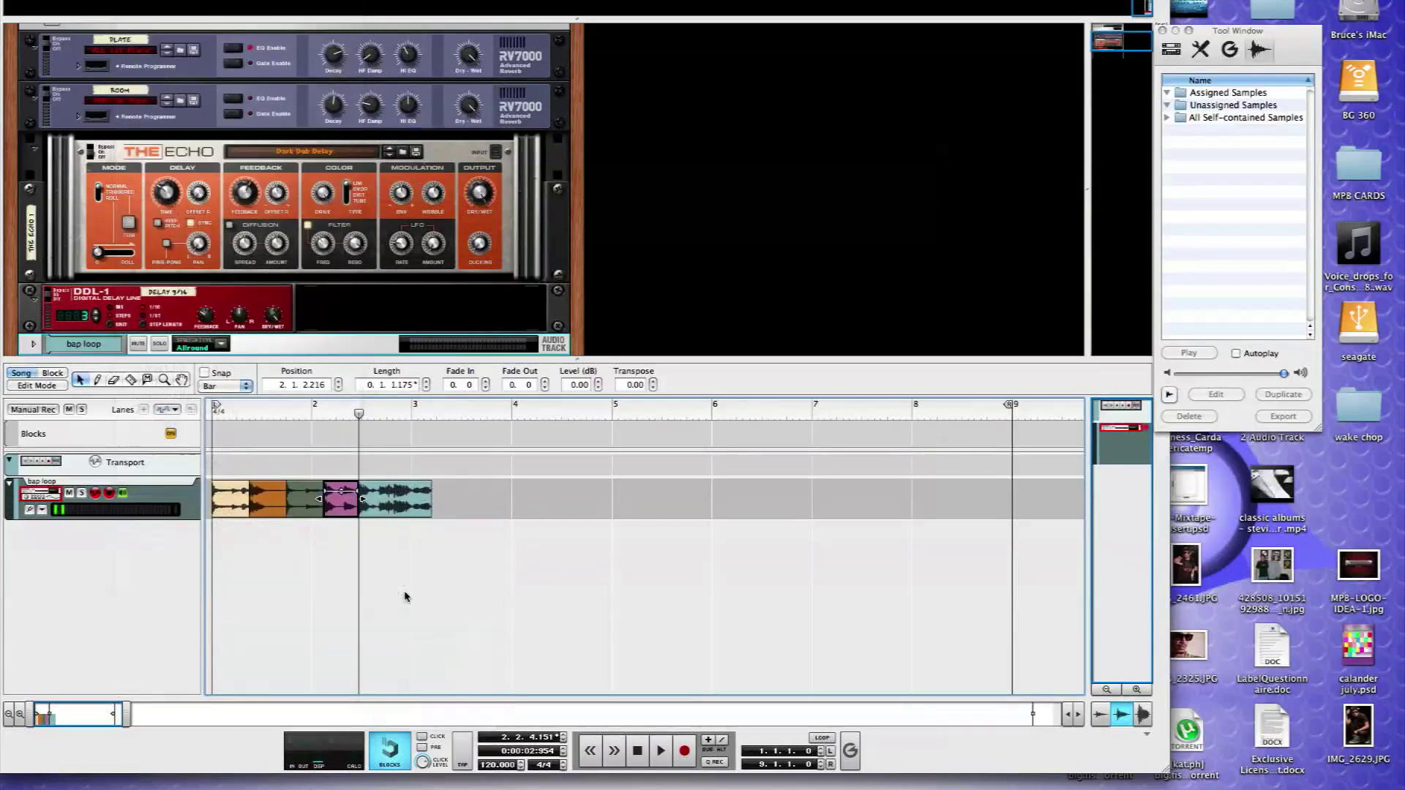
# Play the loop from early in bar 2 and split the remaining clip at 2.4.2.31 to end the fifth slice.
pyautogui.click(382, 512)
pyautogui.click(332, 411)
pyautogui.press('space')
pyautogui.press('space')
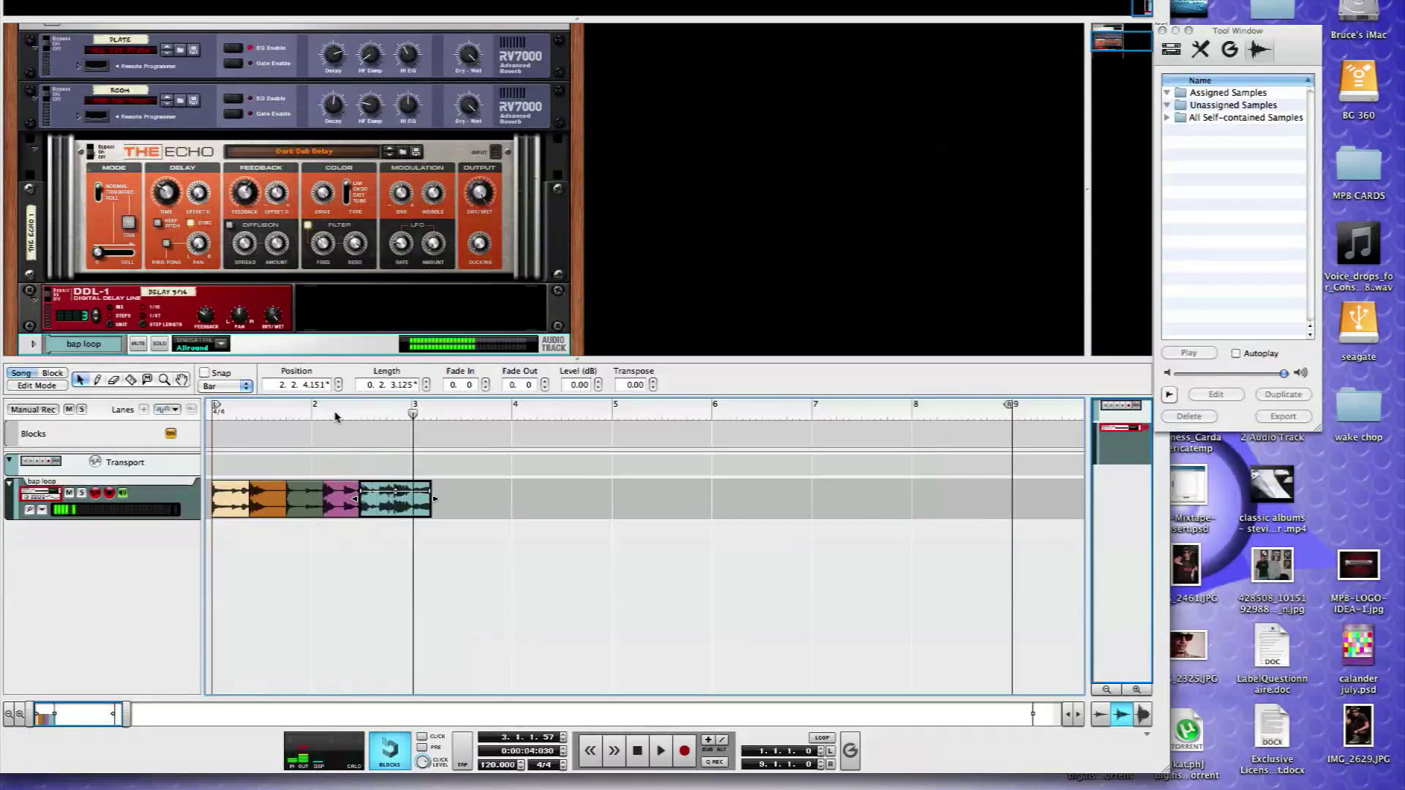
pyautogui.moveTo(407, 421); pyautogui.dragTo(394, 419)
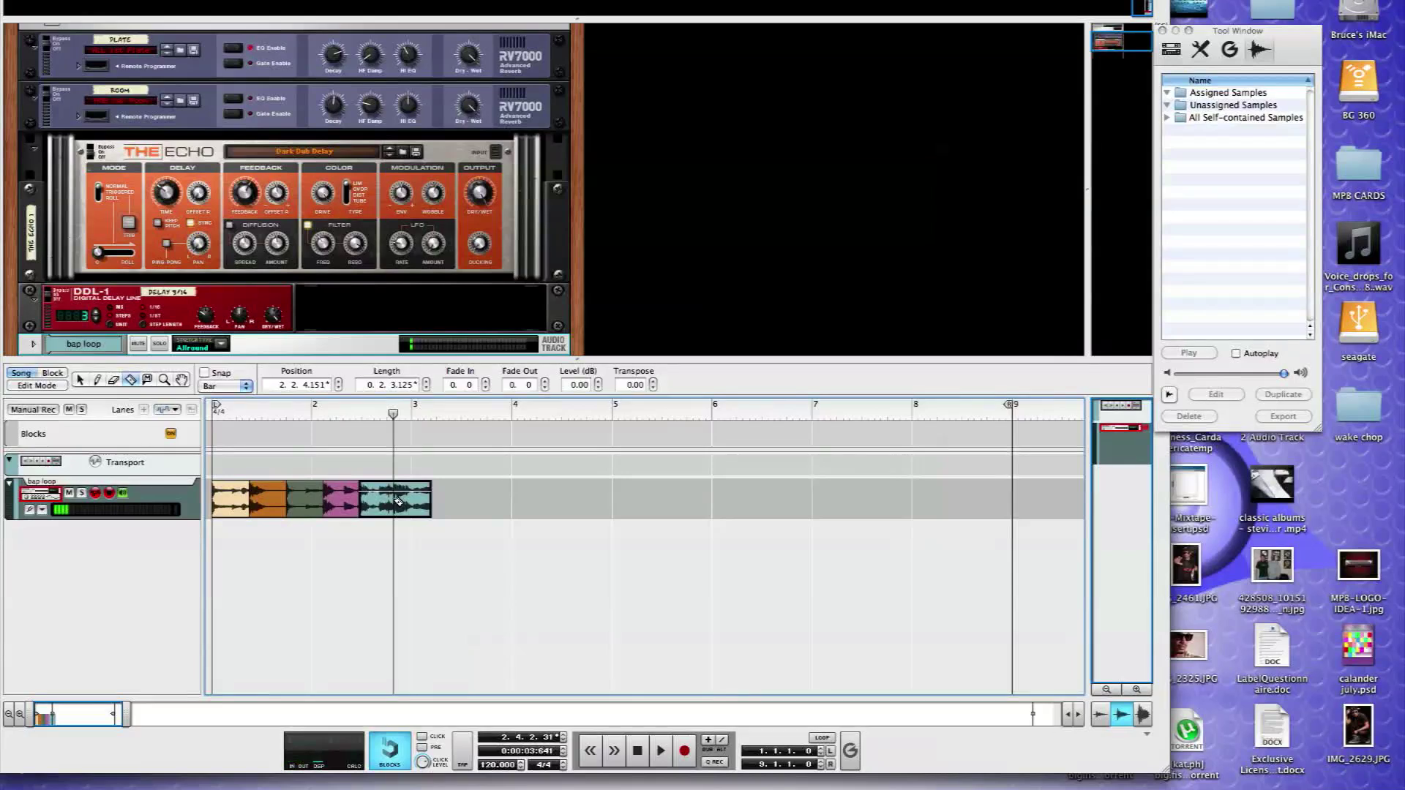
pyautogui.click(395, 505)
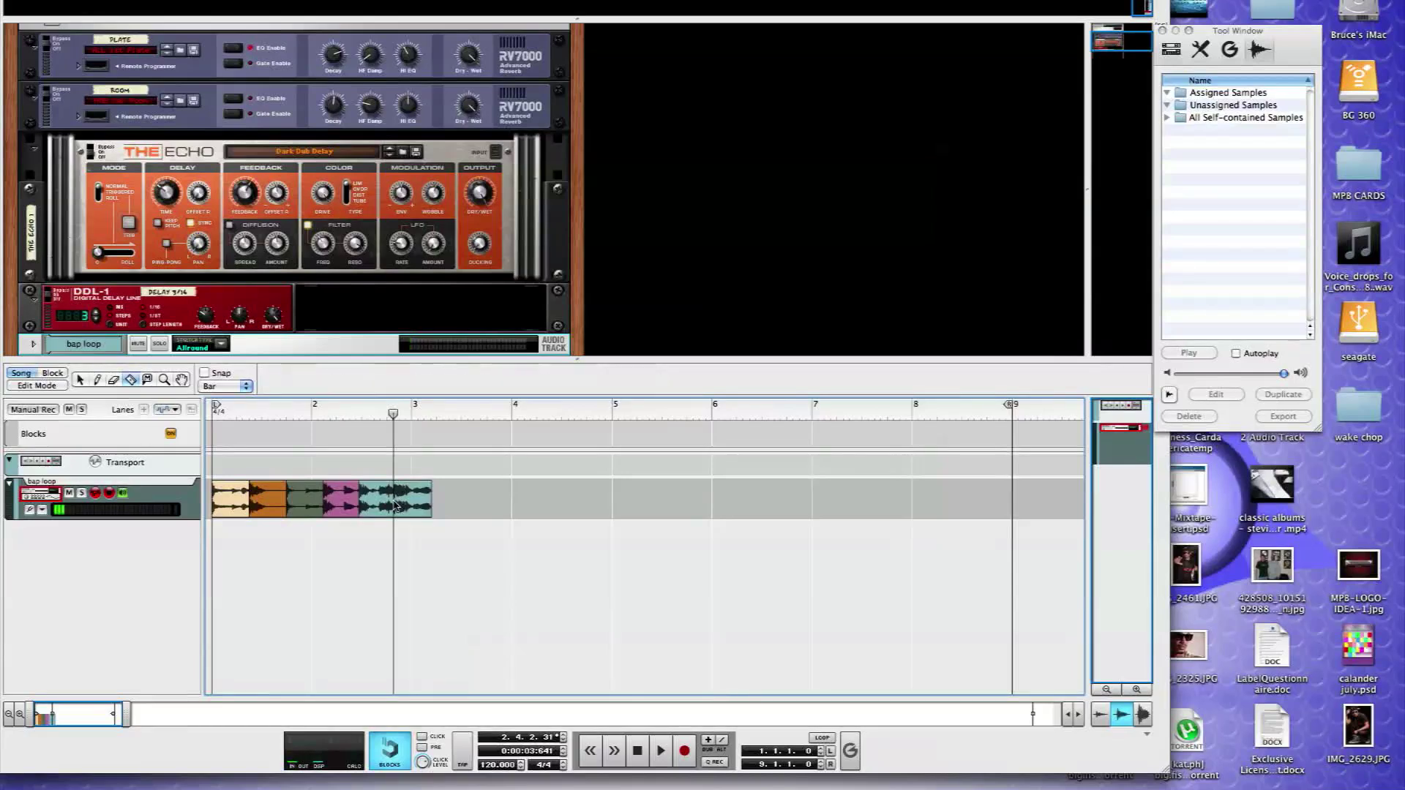
# Color the fifth slice of the bap loop Yellow.
pyautogui.click(80, 379)
pyautogui.click(376, 501)
pyautogui.click(131, 0)
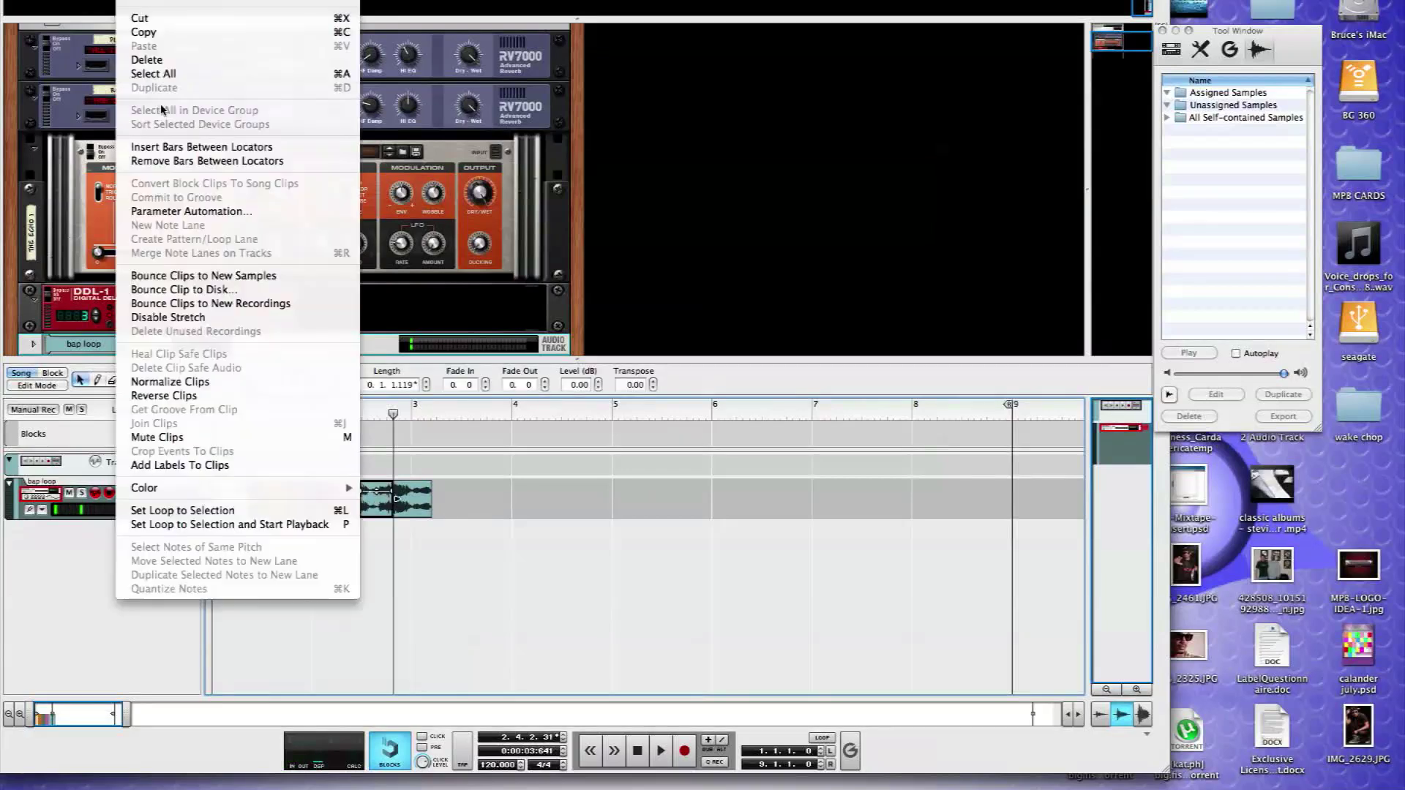
pyautogui.moveTo(311, 486)
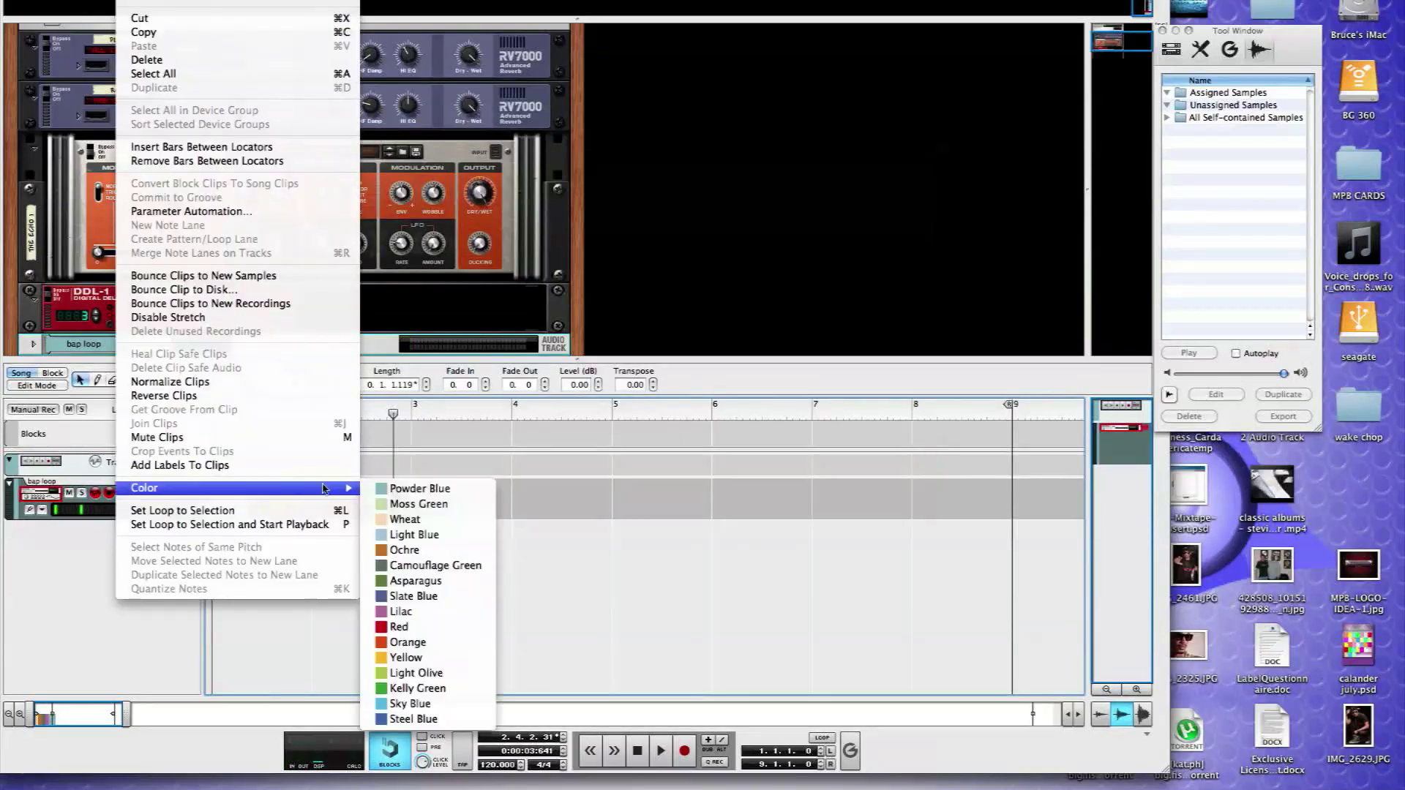
pyautogui.click(423, 644)
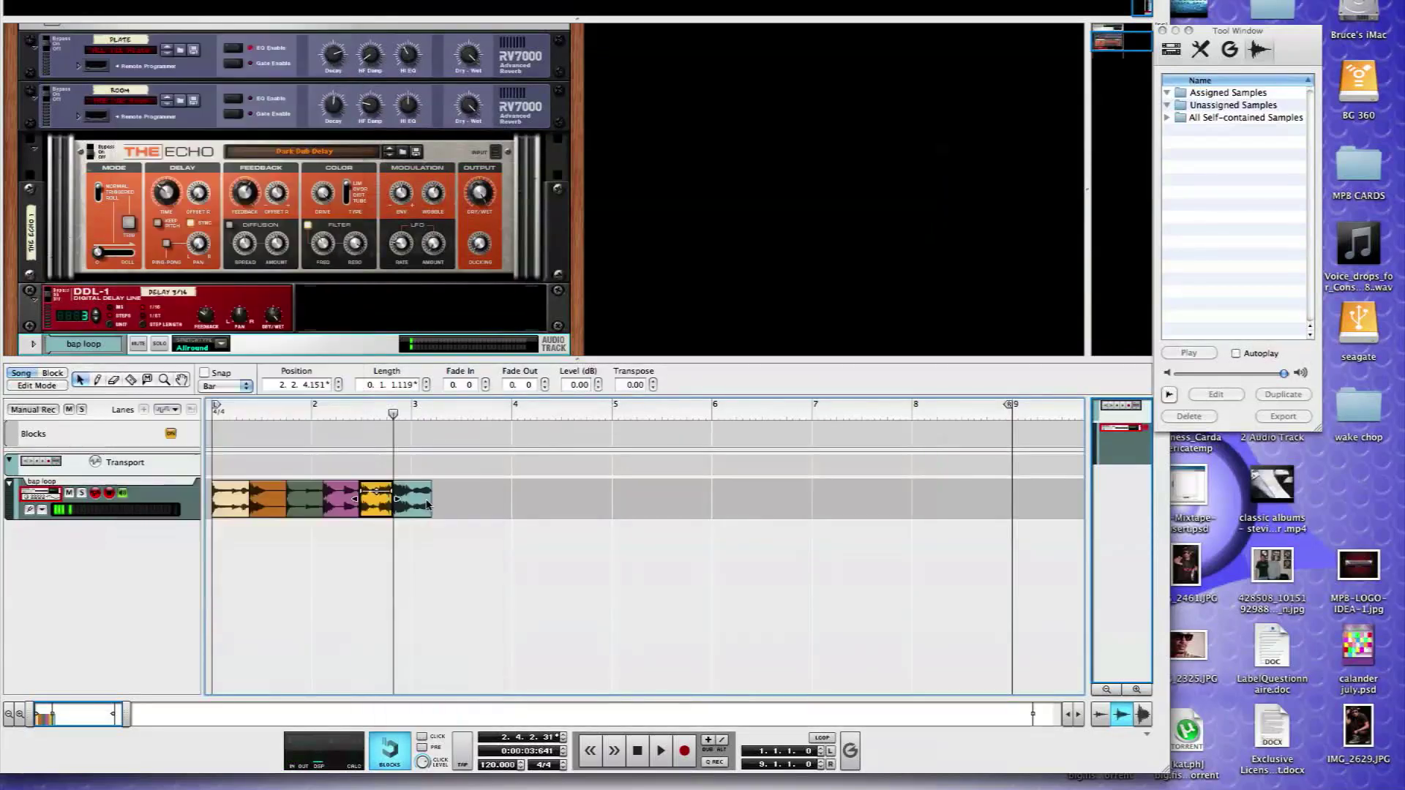
# Check the slices of the bap loop by selecting each in turn from the second to the last.
pyautogui.click(264, 505)
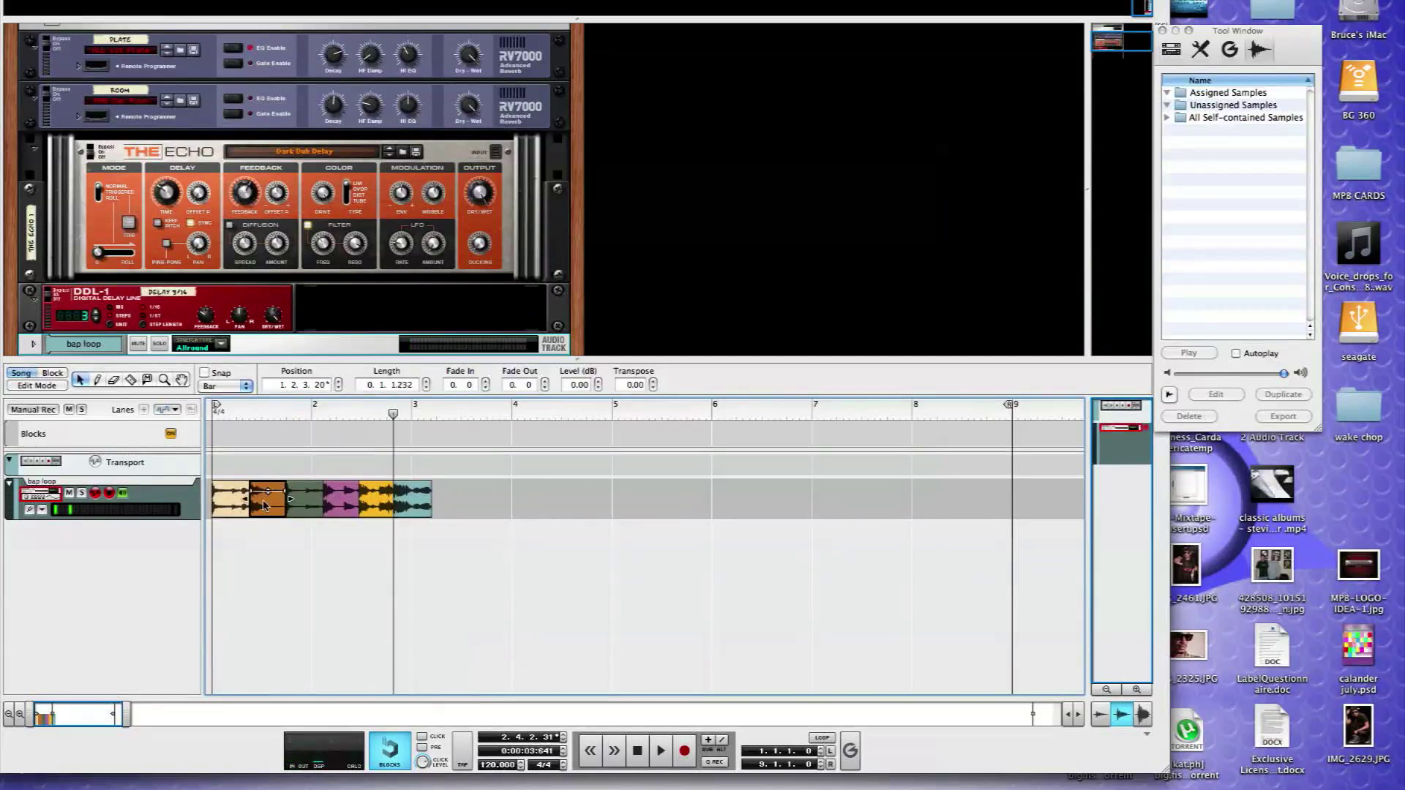
pyautogui.click(300, 503)
pyautogui.click(341, 499)
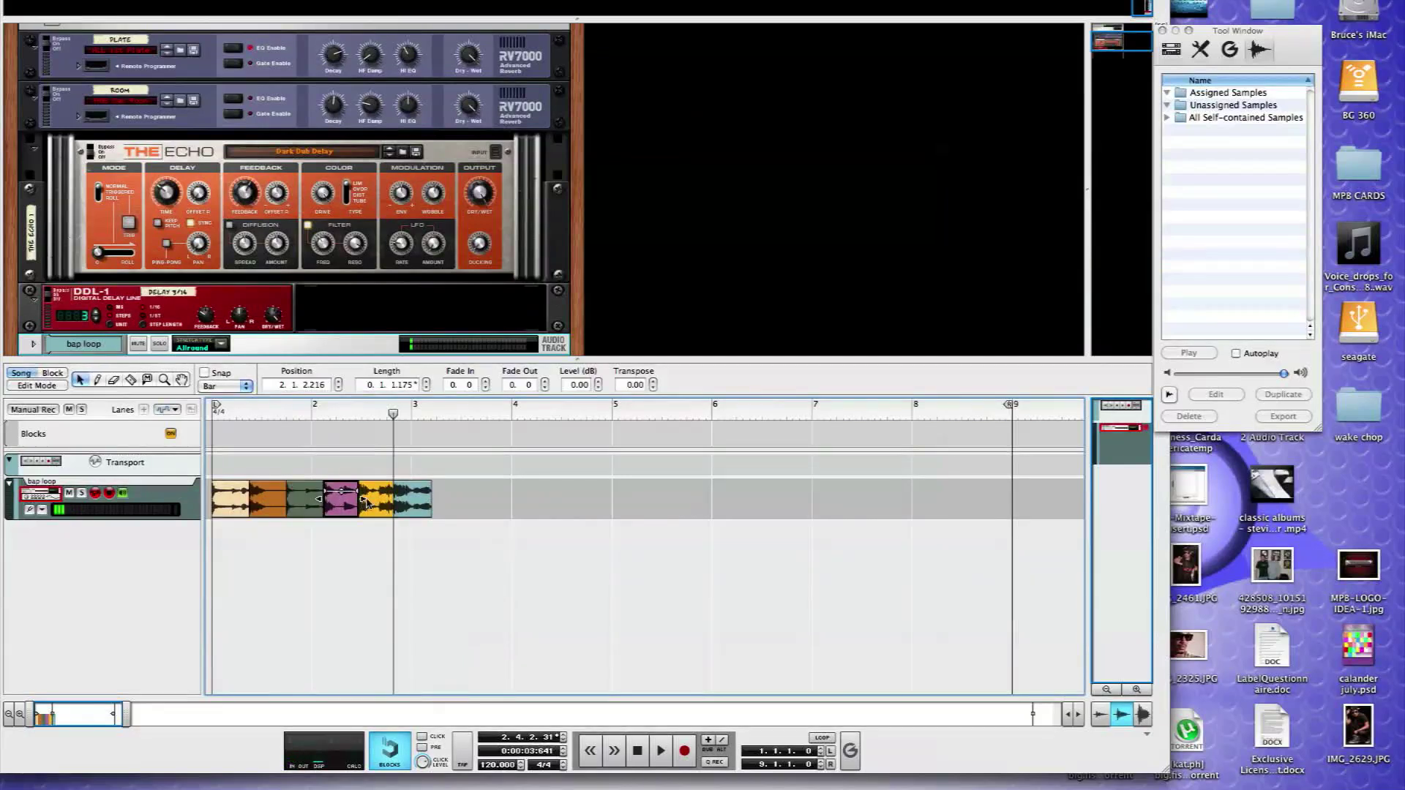
pyautogui.click(375, 503)
pyautogui.click(413, 505)
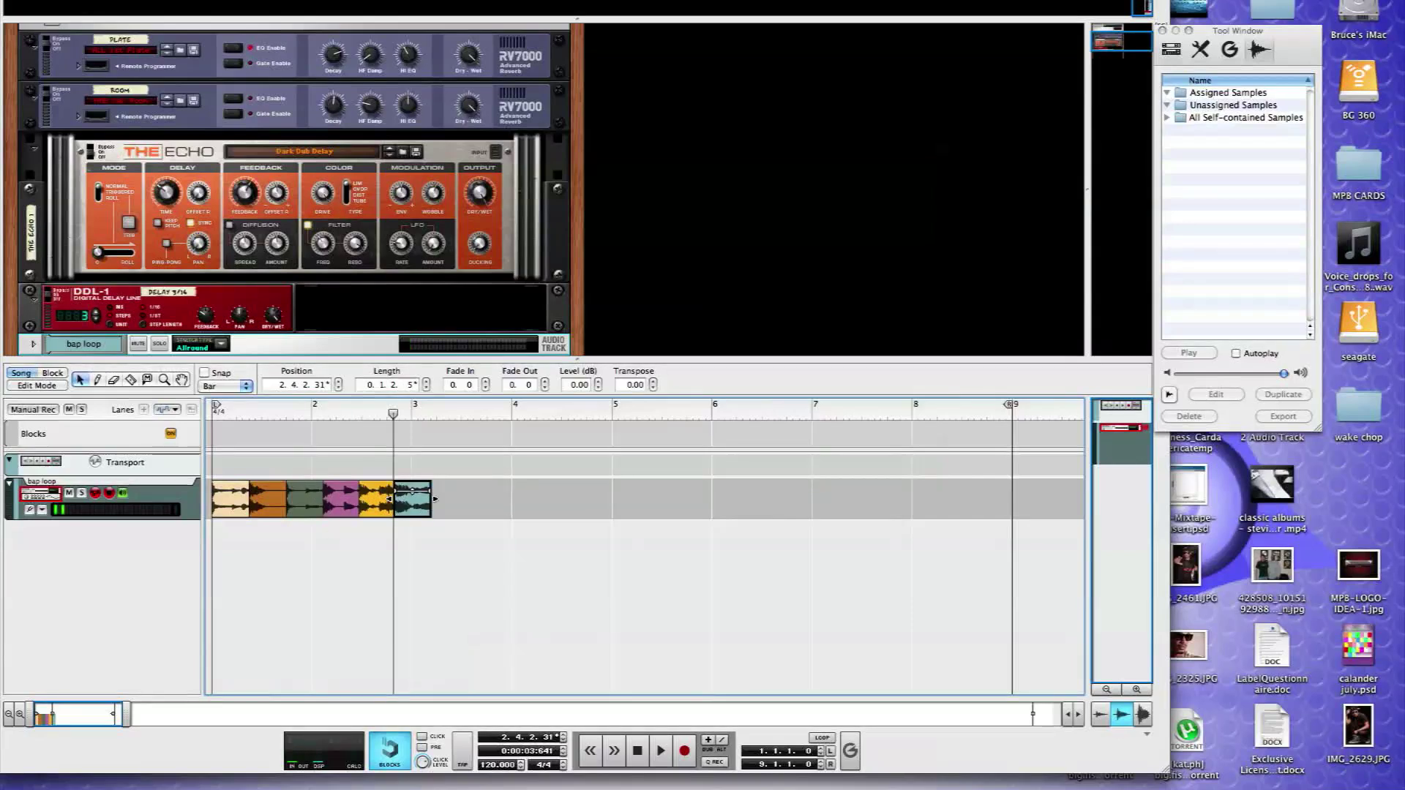
# Create six new audio tracks below the bap loop track.
pyautogui.click(131, 0)
pyautogui.moveTo(169, 0)
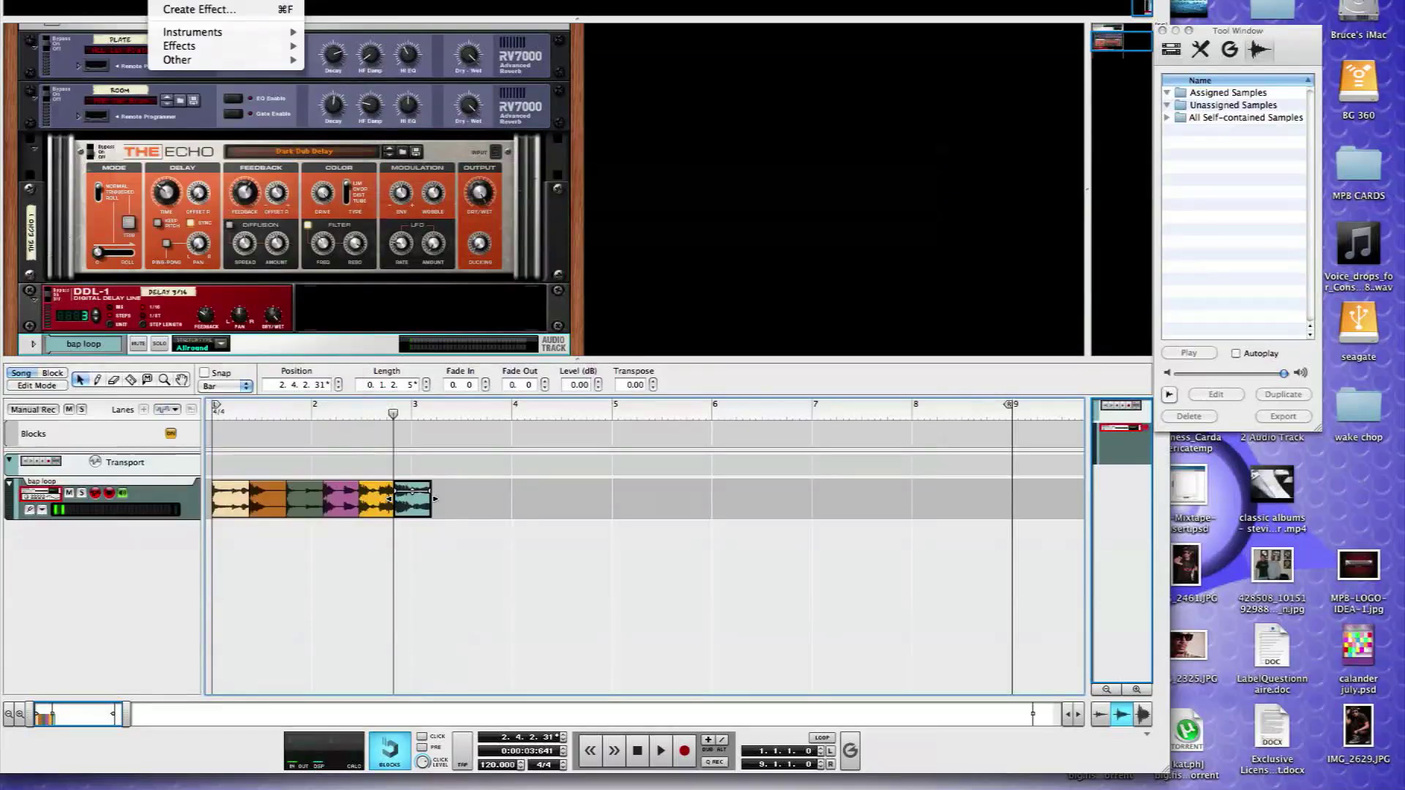
pyautogui.click(194, 0)
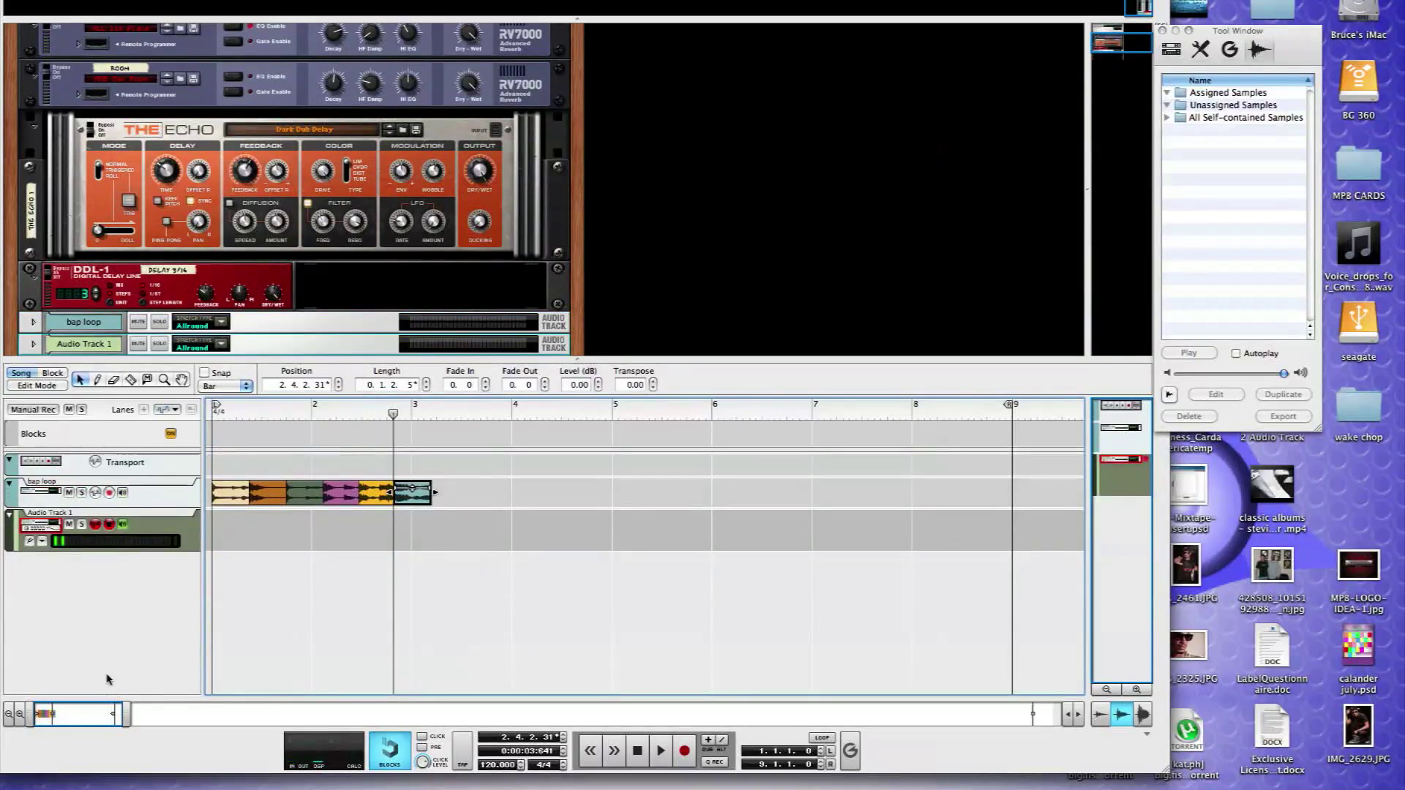
pyautogui.press('super+t')
pyautogui.press('super+t')
pyautogui.press('super+t')
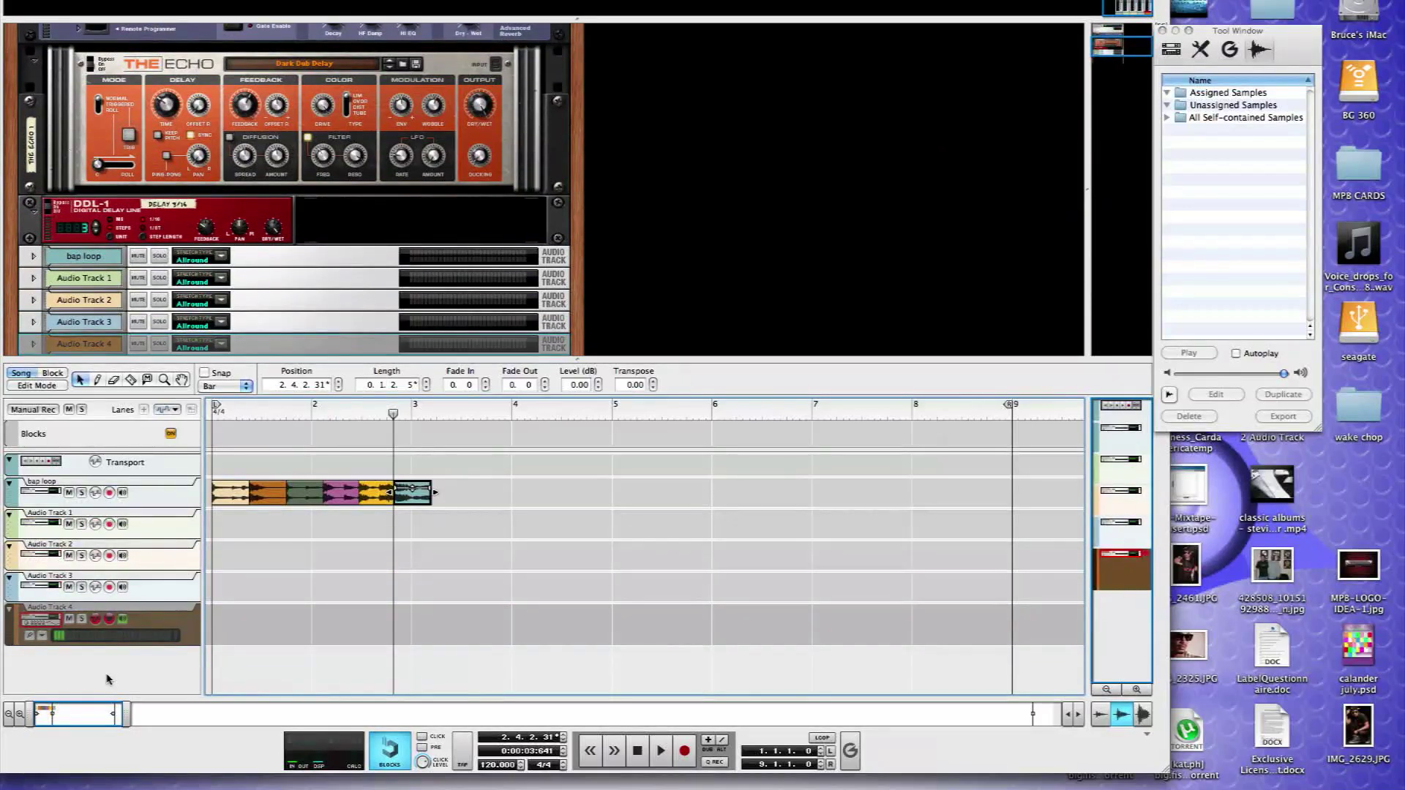
pyautogui.press('super+t')
pyautogui.press('super+t')
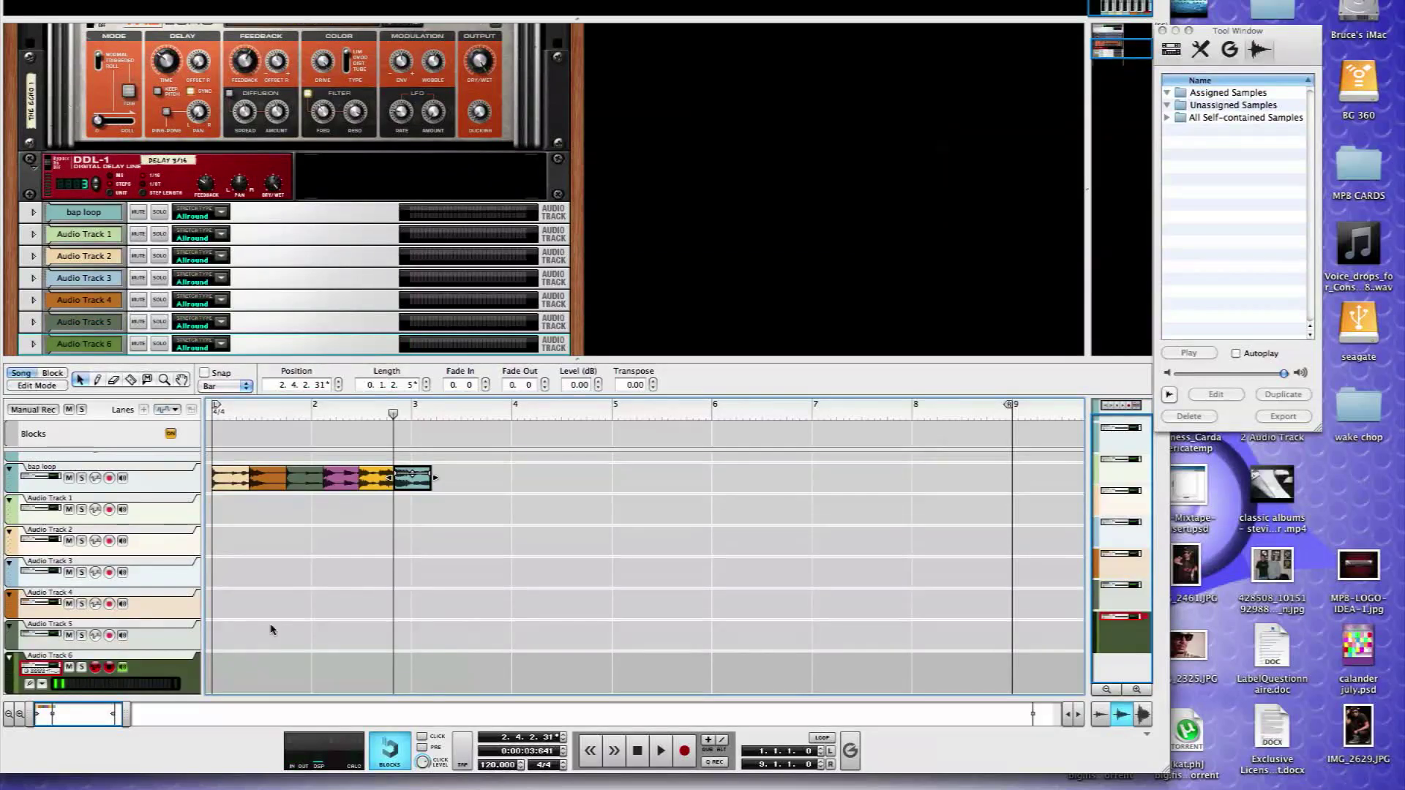
# Move the Ochre, Camouflage Green, Lilac and Yellow slices to the song start on Audio Tracks 1, 2, 3 and 4 respectively.
pyautogui.moveTo(262, 501); pyautogui.dragTo(226, 533)
pyautogui.moveTo(301, 493); pyautogui.dragTo(228, 555)
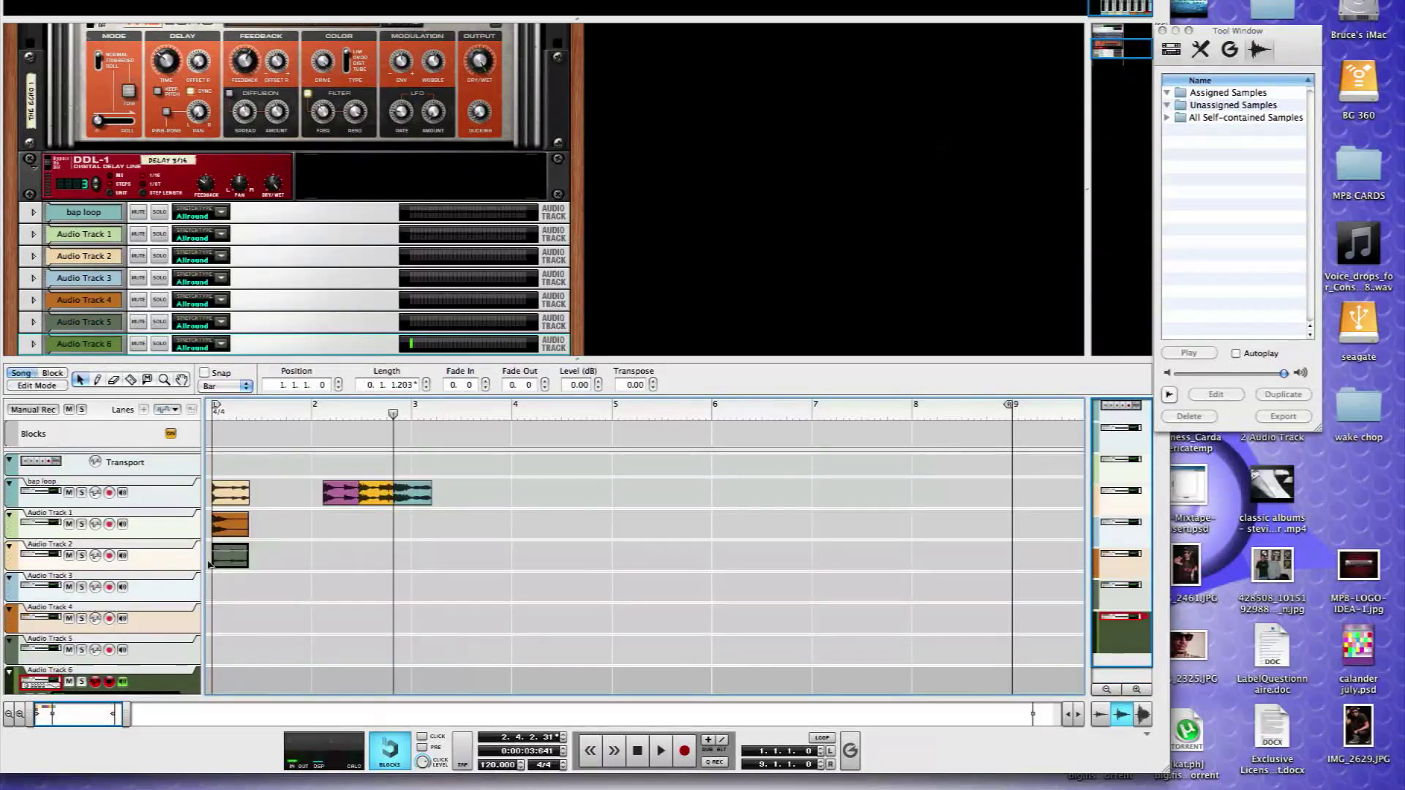
pyautogui.moveTo(336, 504); pyautogui.dragTo(215, 594)
pyautogui.moveTo(377, 492); pyautogui.dragTo(230, 619)
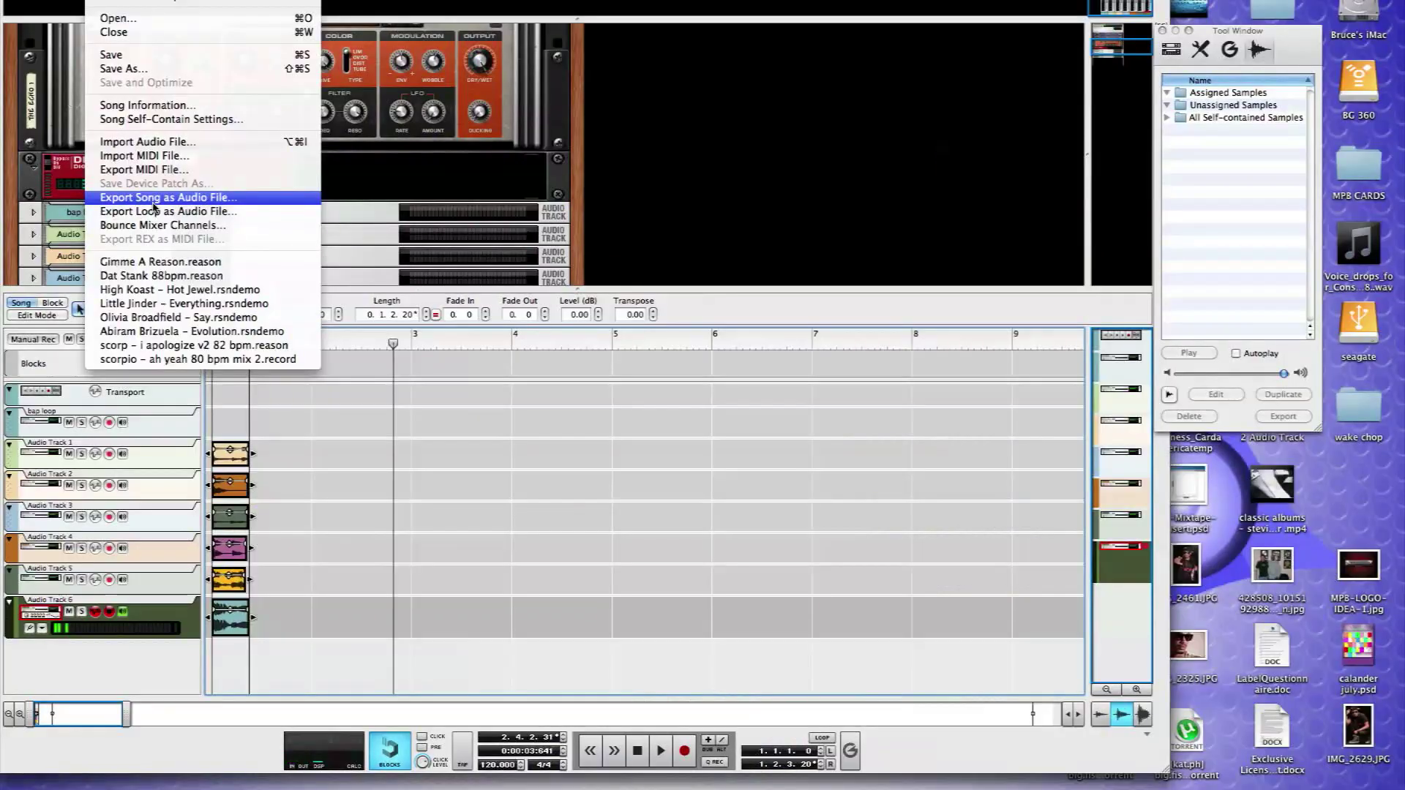
# Set up a mixer channel bounce of Audio Tracks 1 to 6 to audio files on disk, leaving out the bap loop channel.
pyautogui.click(155, 226)
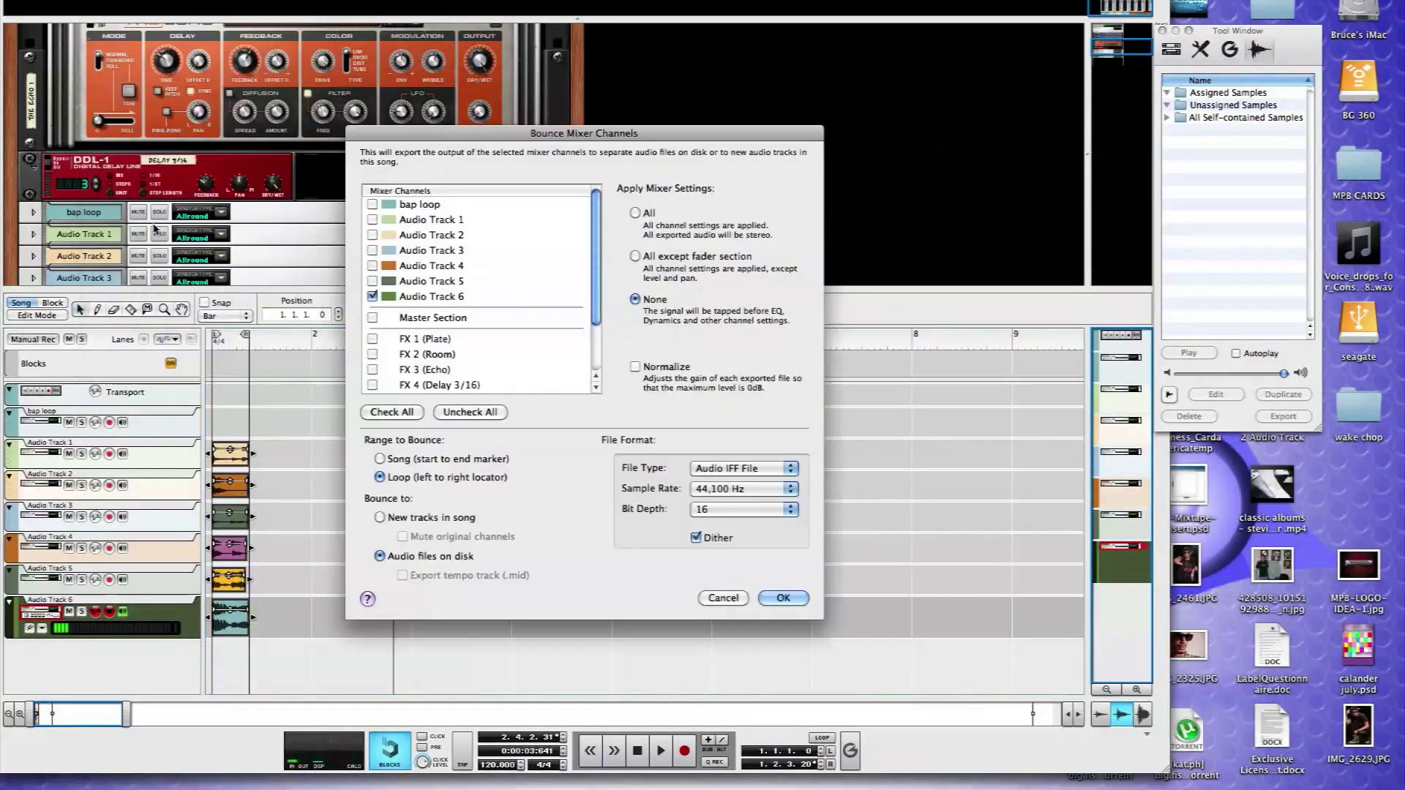
pyautogui.click(372, 281)
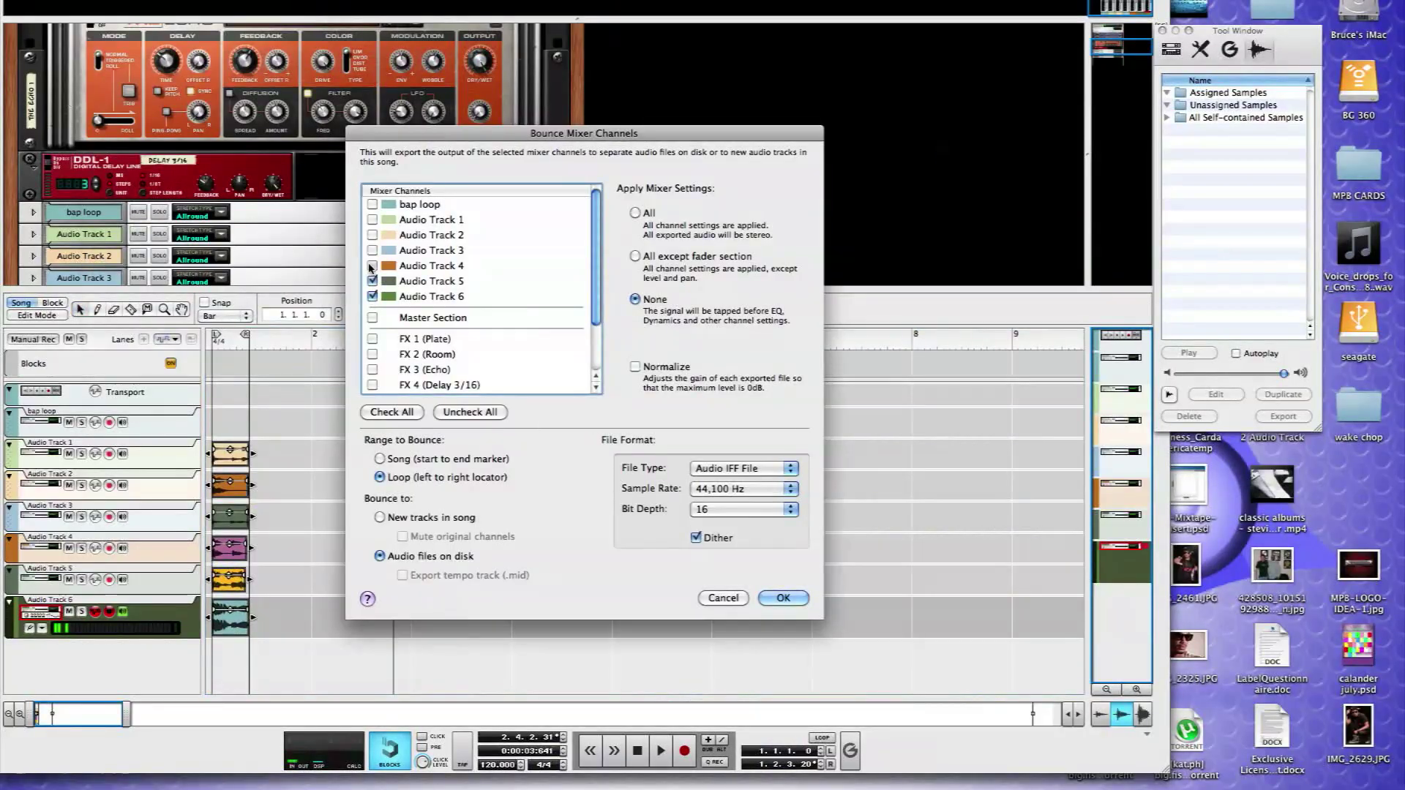
pyautogui.click(373, 250)
pyautogui.click(373, 235)
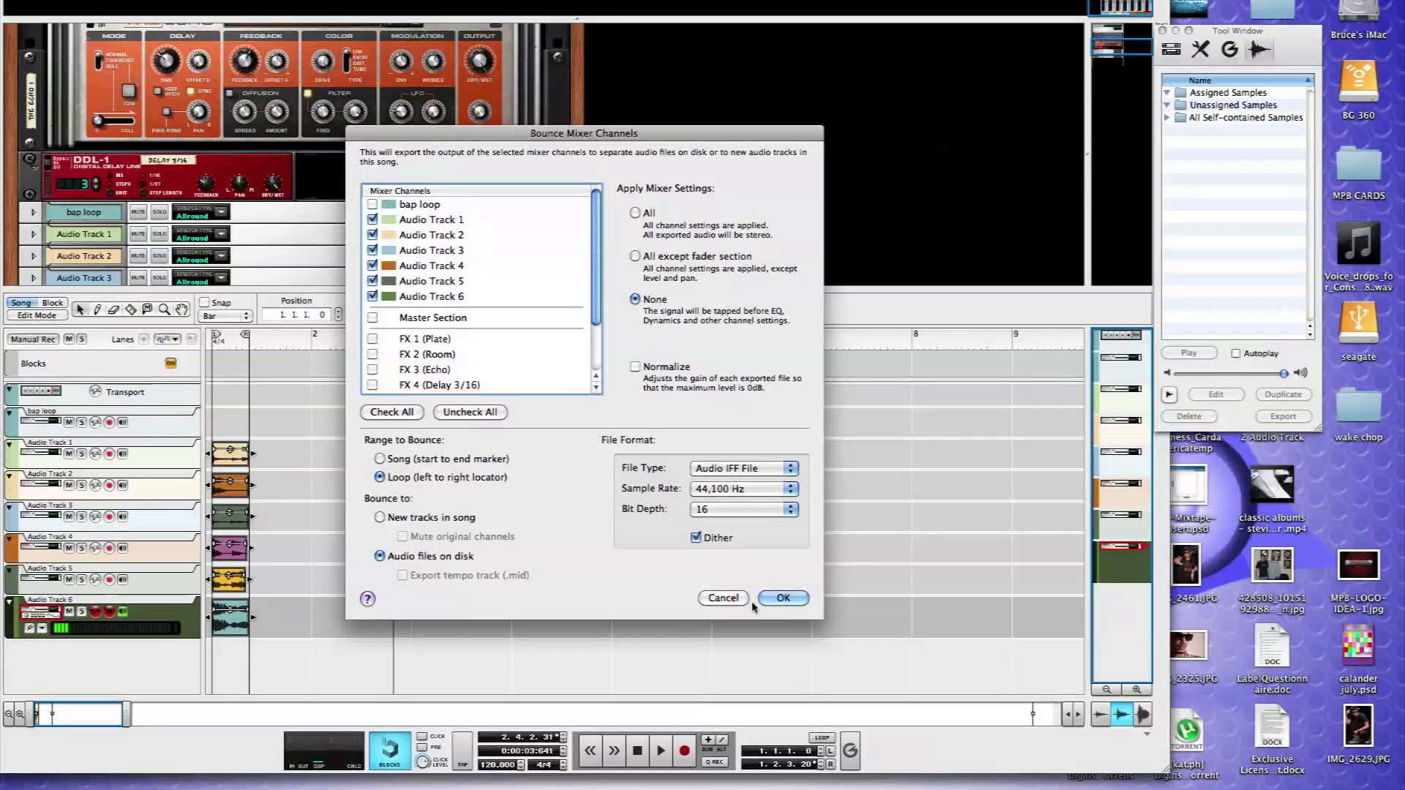
pyautogui.click(780, 597)
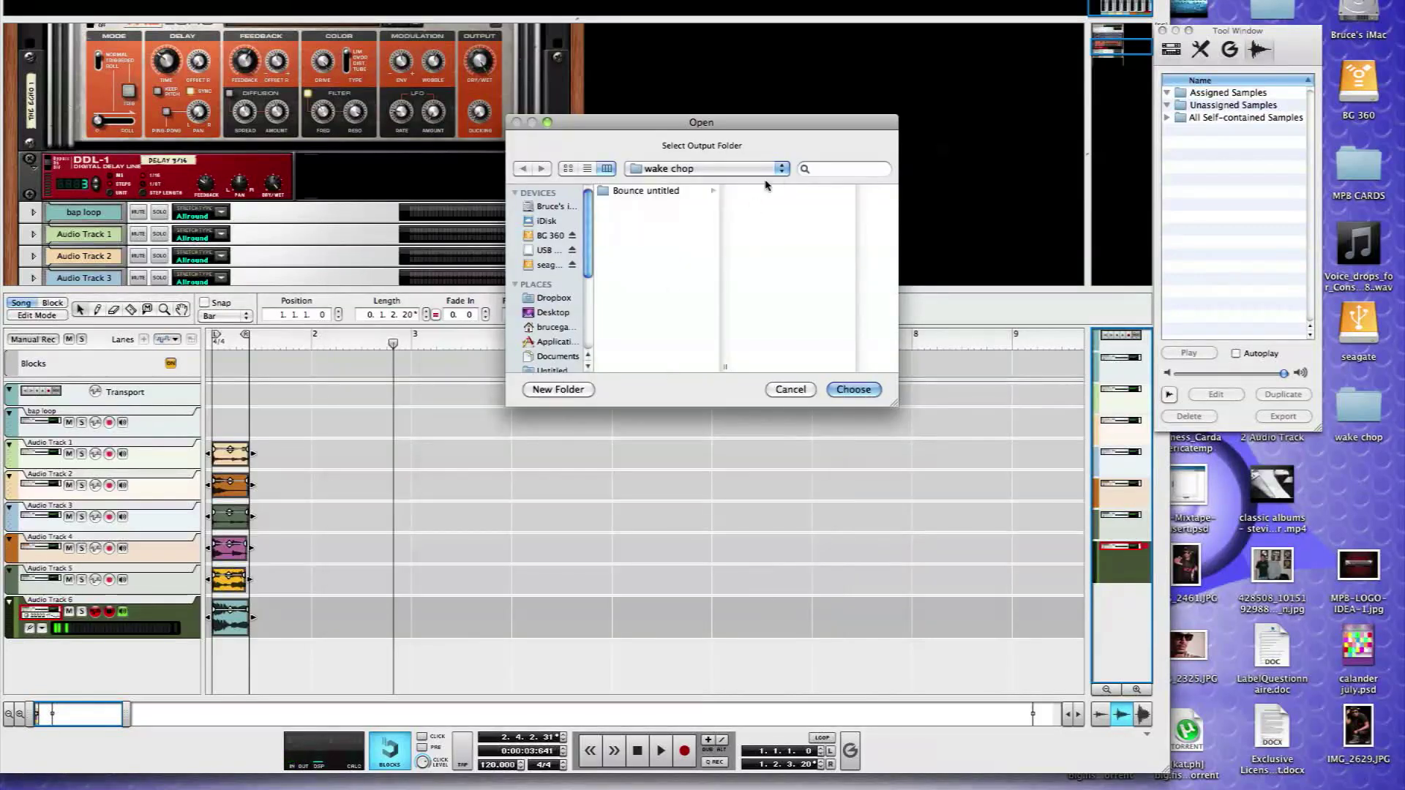
# Create a folder named wake chop 2 inside the wake chop folder and use it as the bounce output folder.
pyautogui.click(558, 388)
pyautogui.write('w')
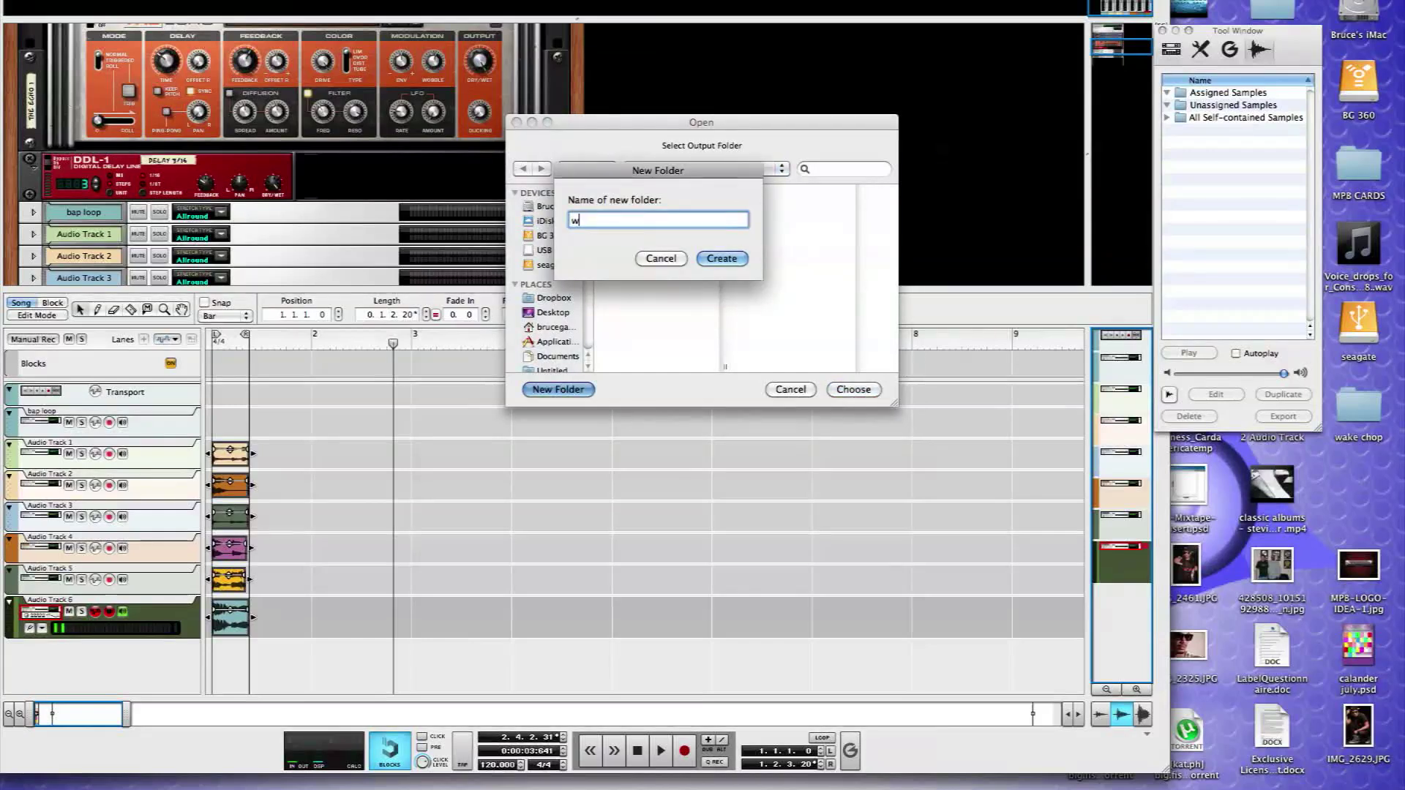
pyautogui.write('ake chop 2')
pyautogui.click(716, 260)
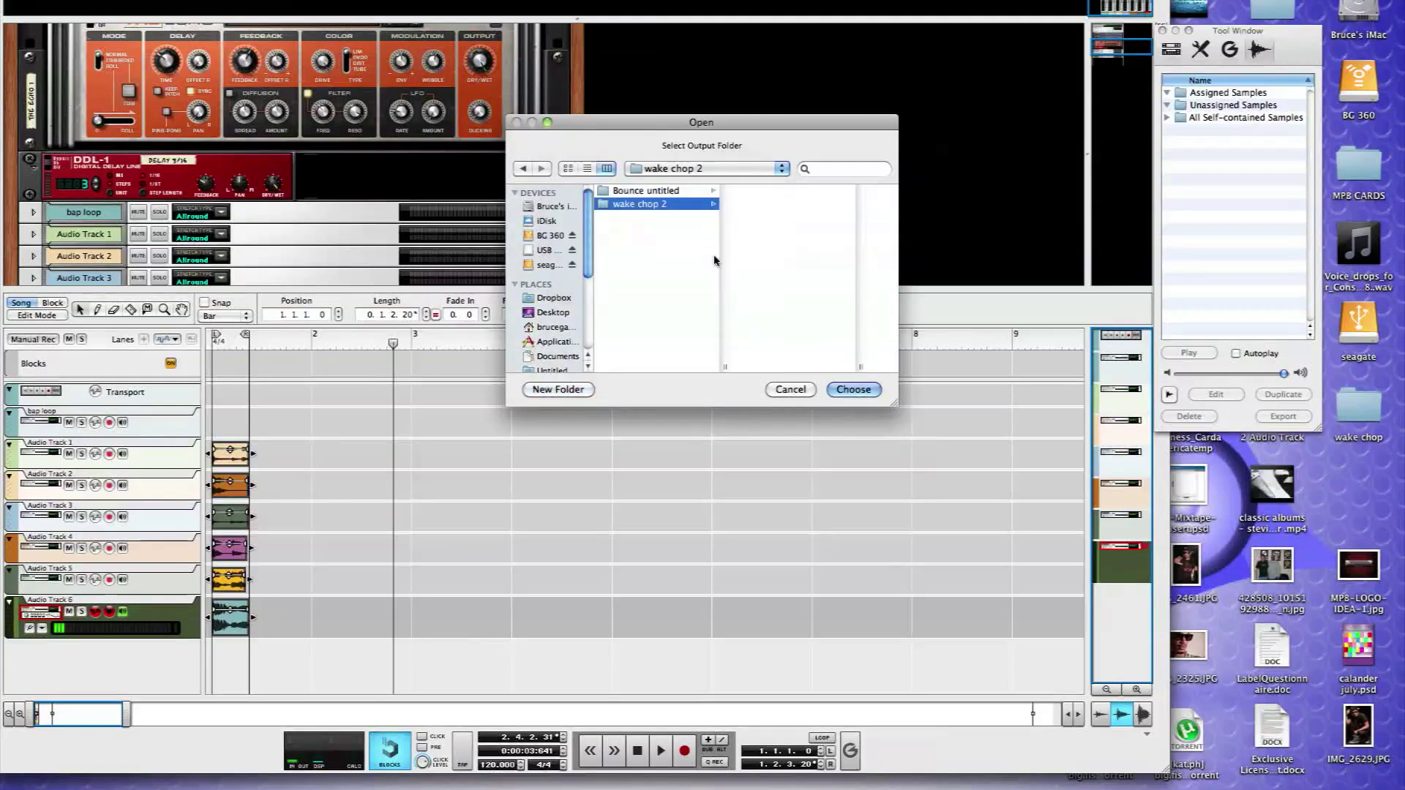
pyautogui.click(849, 392)
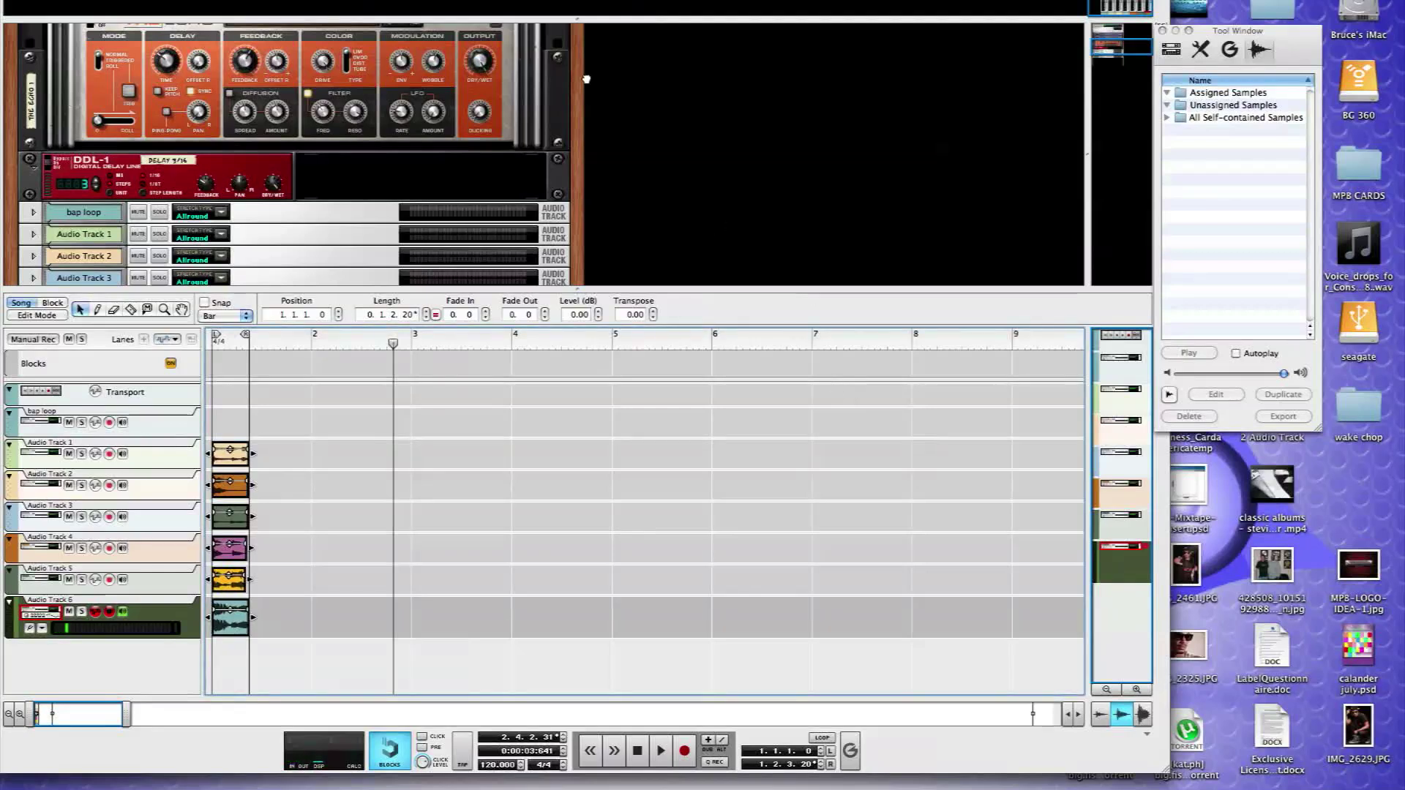
# Add an NN-XT Advanced Sampler instrument to the rack.
pyautogui.scroll(5, 702, 241)
pyautogui.click(165, 1)
pyautogui.moveTo(188, 29)
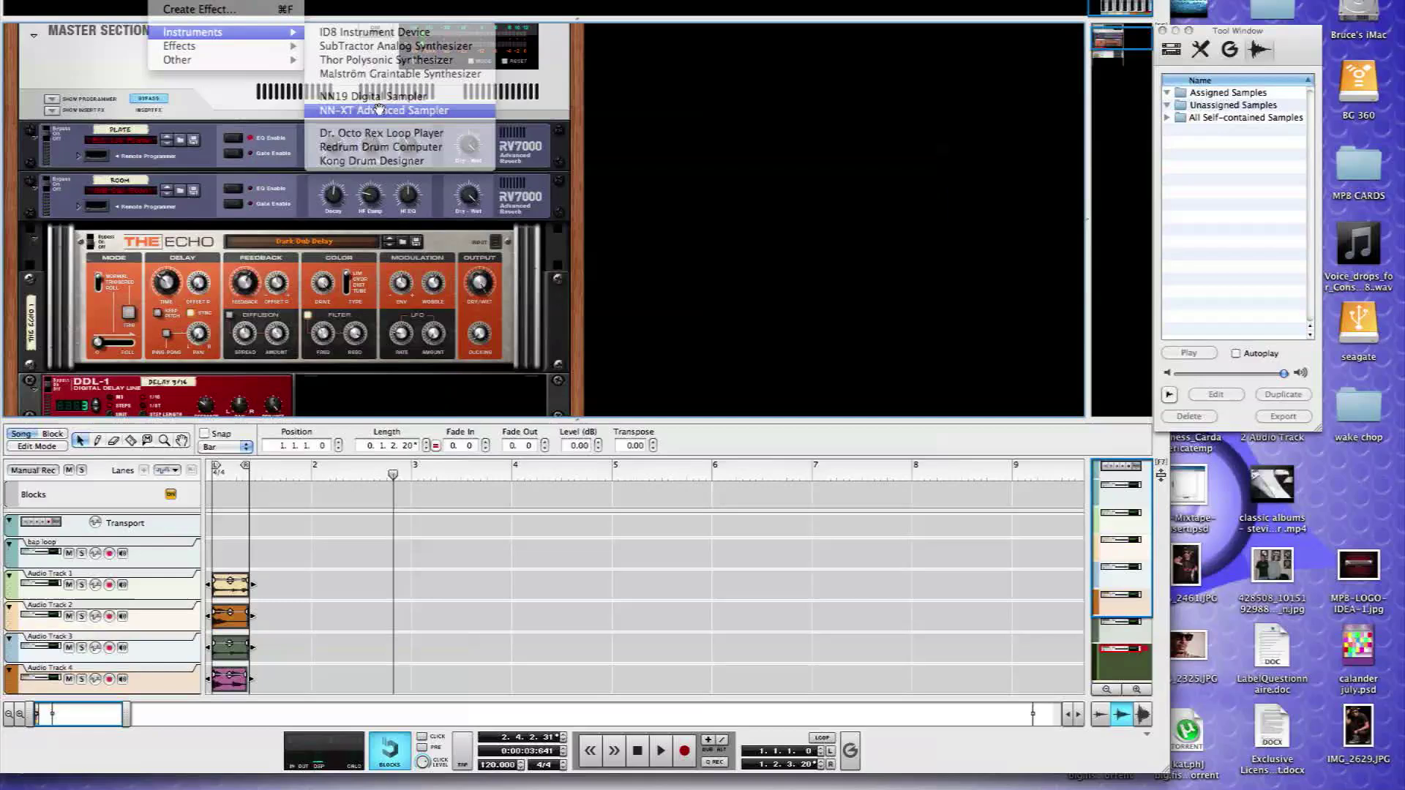
pyautogui.click(378, 111)
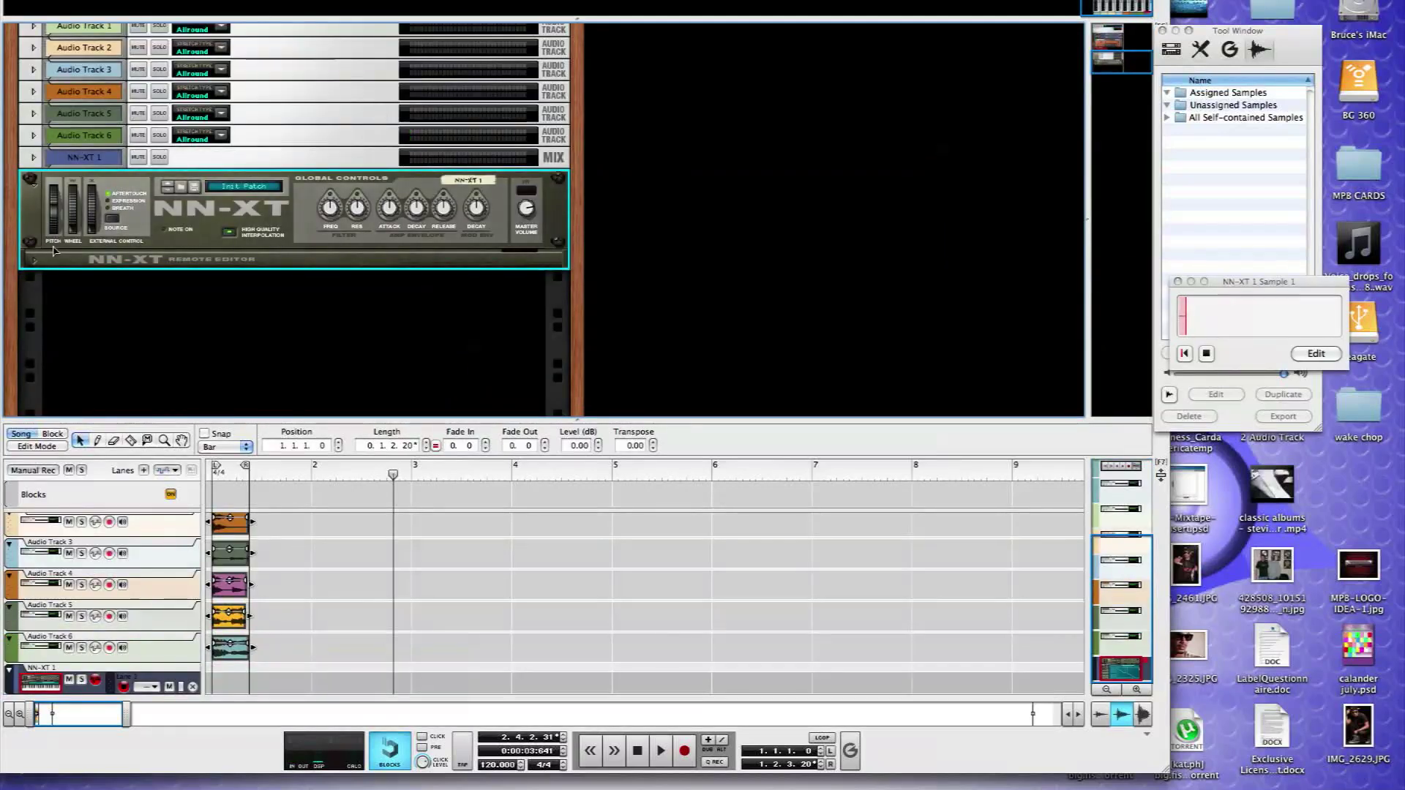
# Move the NN-XT into a second rack column and unfold its remote editor.
pyautogui.moveTo(42, 213); pyautogui.dragTo(492, 203)
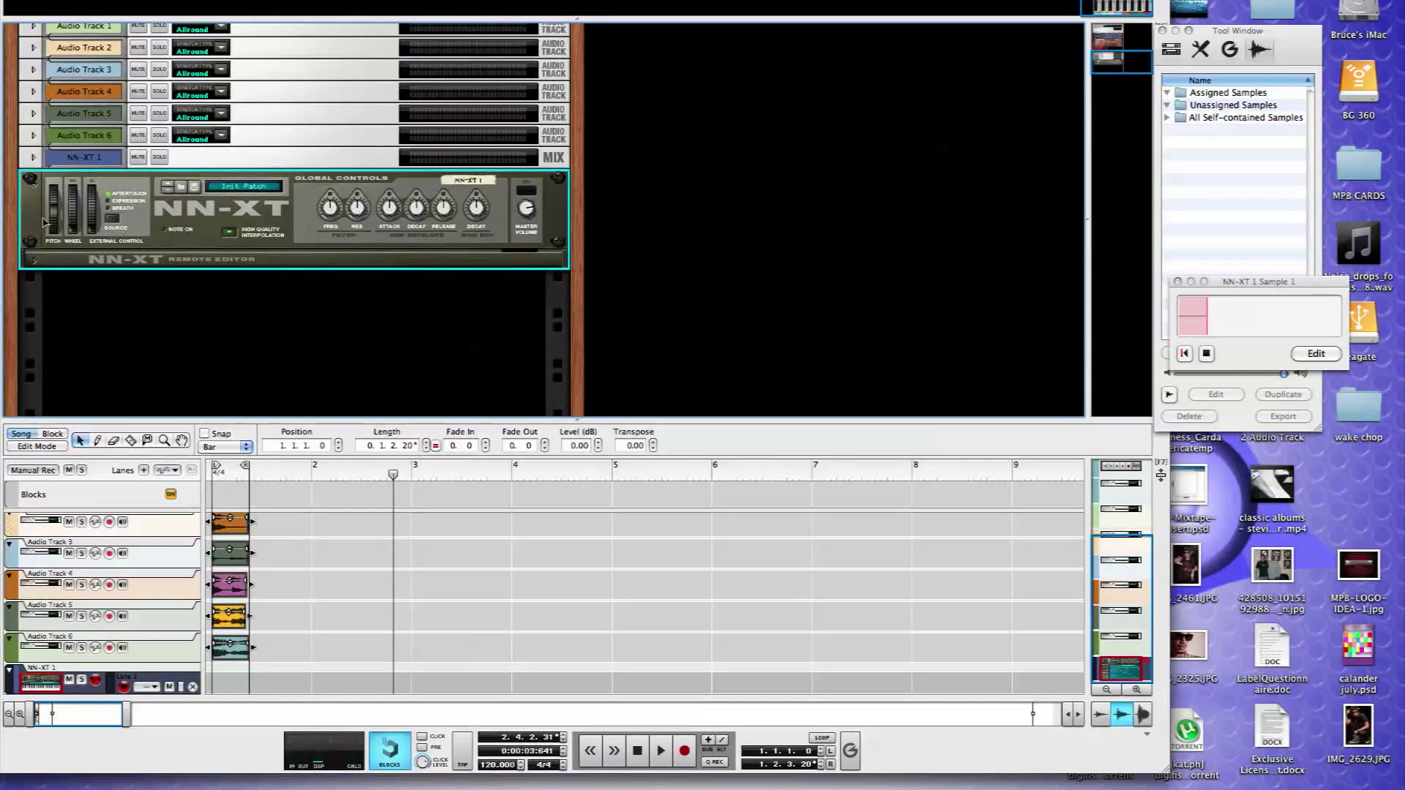
pyautogui.moveTo(28, 211); pyautogui.dragTo(649, 282)
pyautogui.click(534, 115)
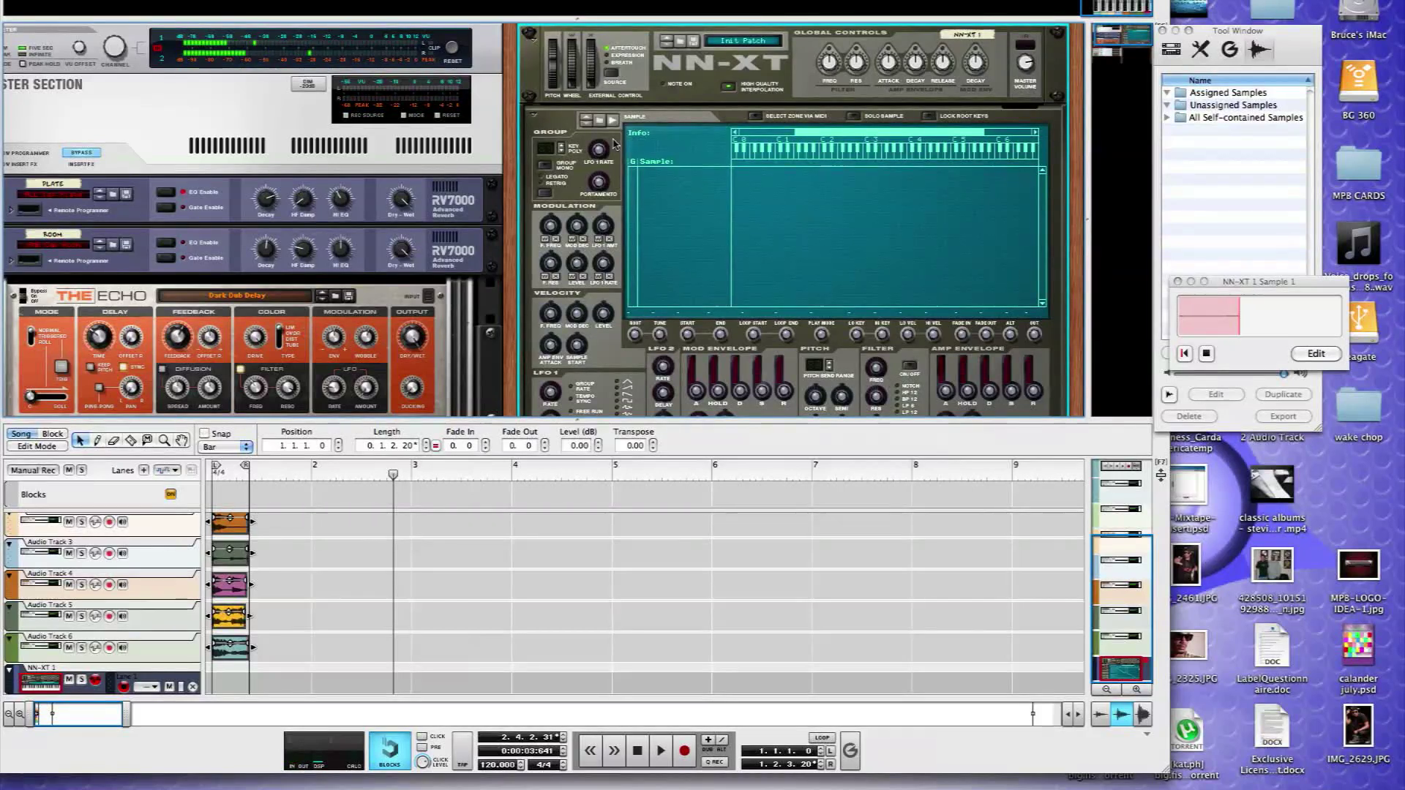
# Browse samples for the NN-XT and open the Bounce untitled 2 folder inside Desktop, wake chop, wake chop 2.
pyautogui.click(600, 121)
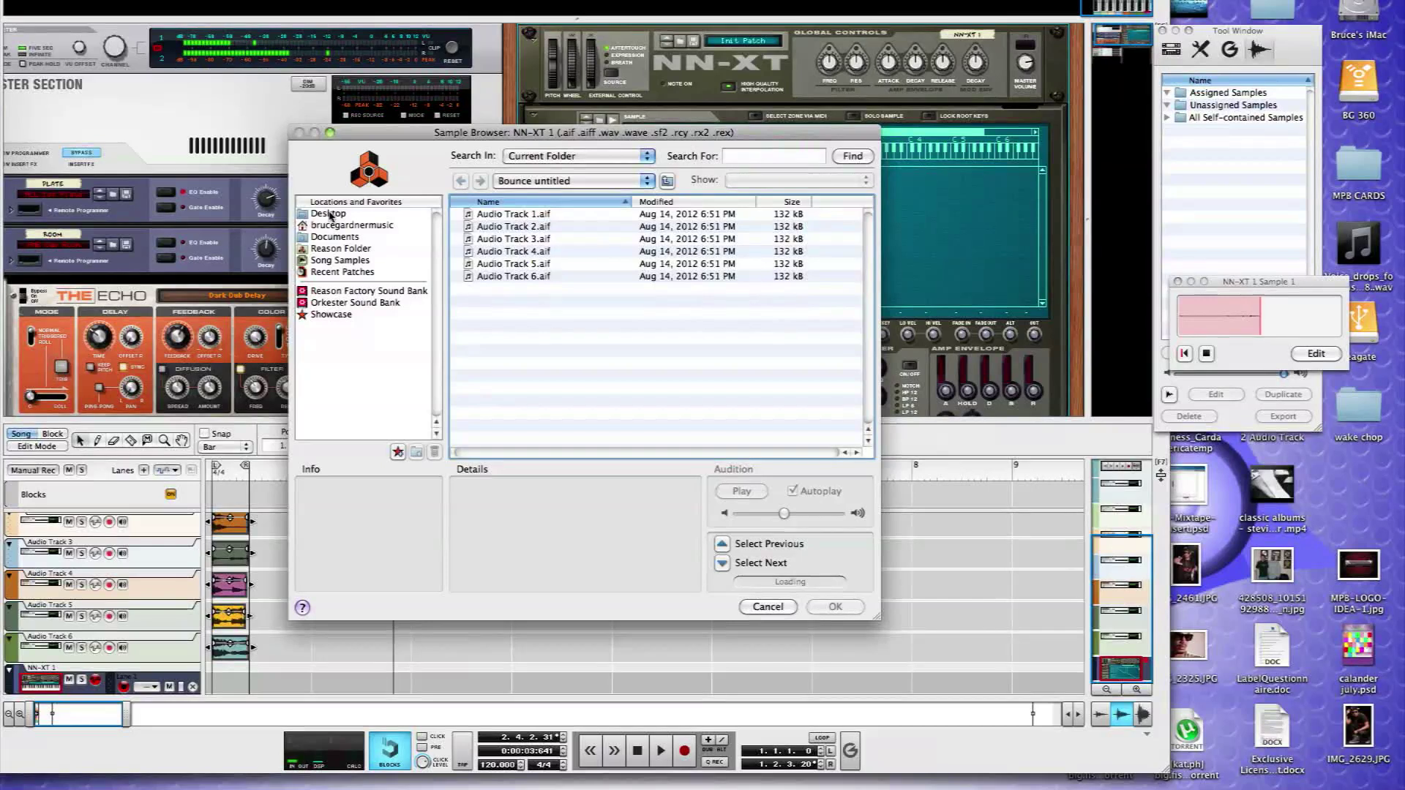
pyautogui.click(329, 213)
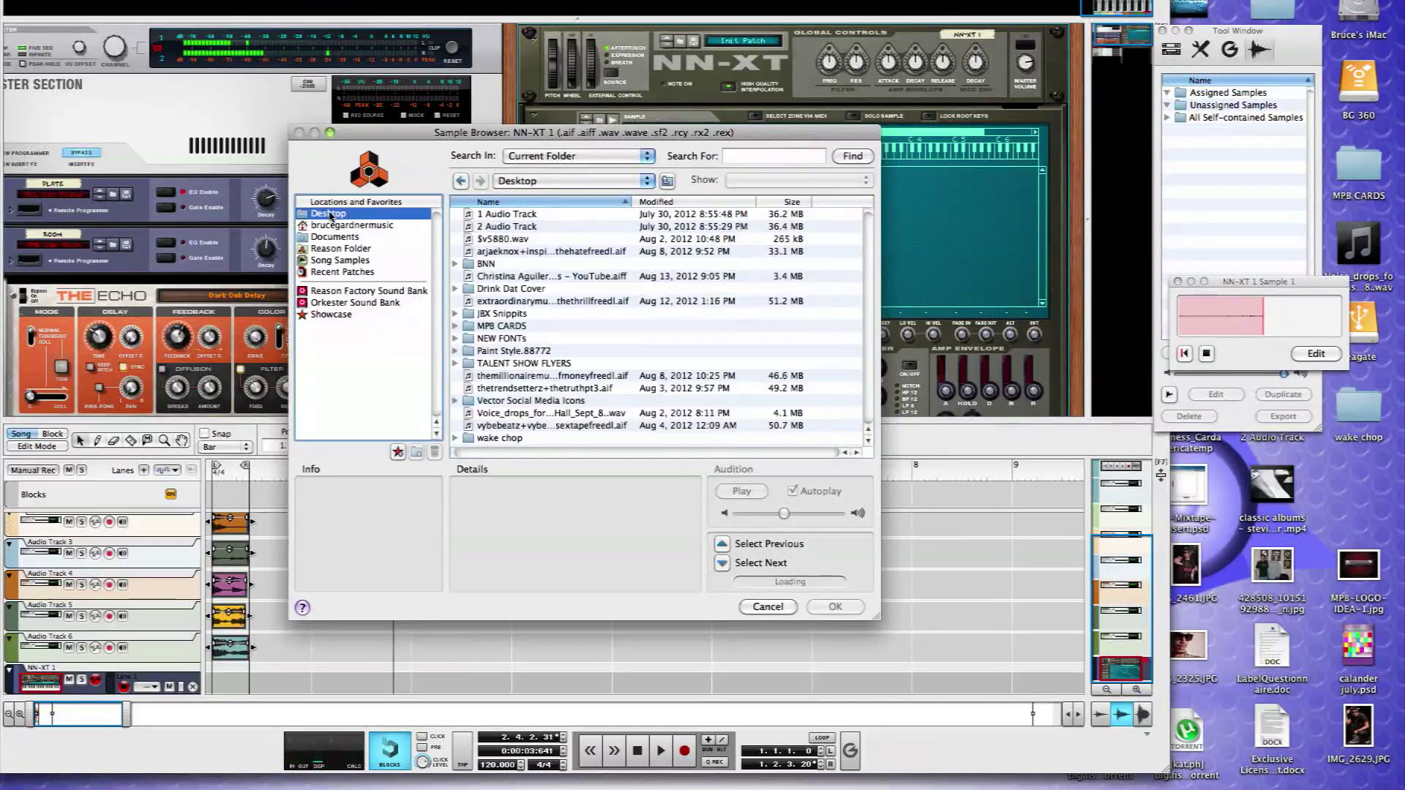
pyautogui.doubleClick(496, 438)
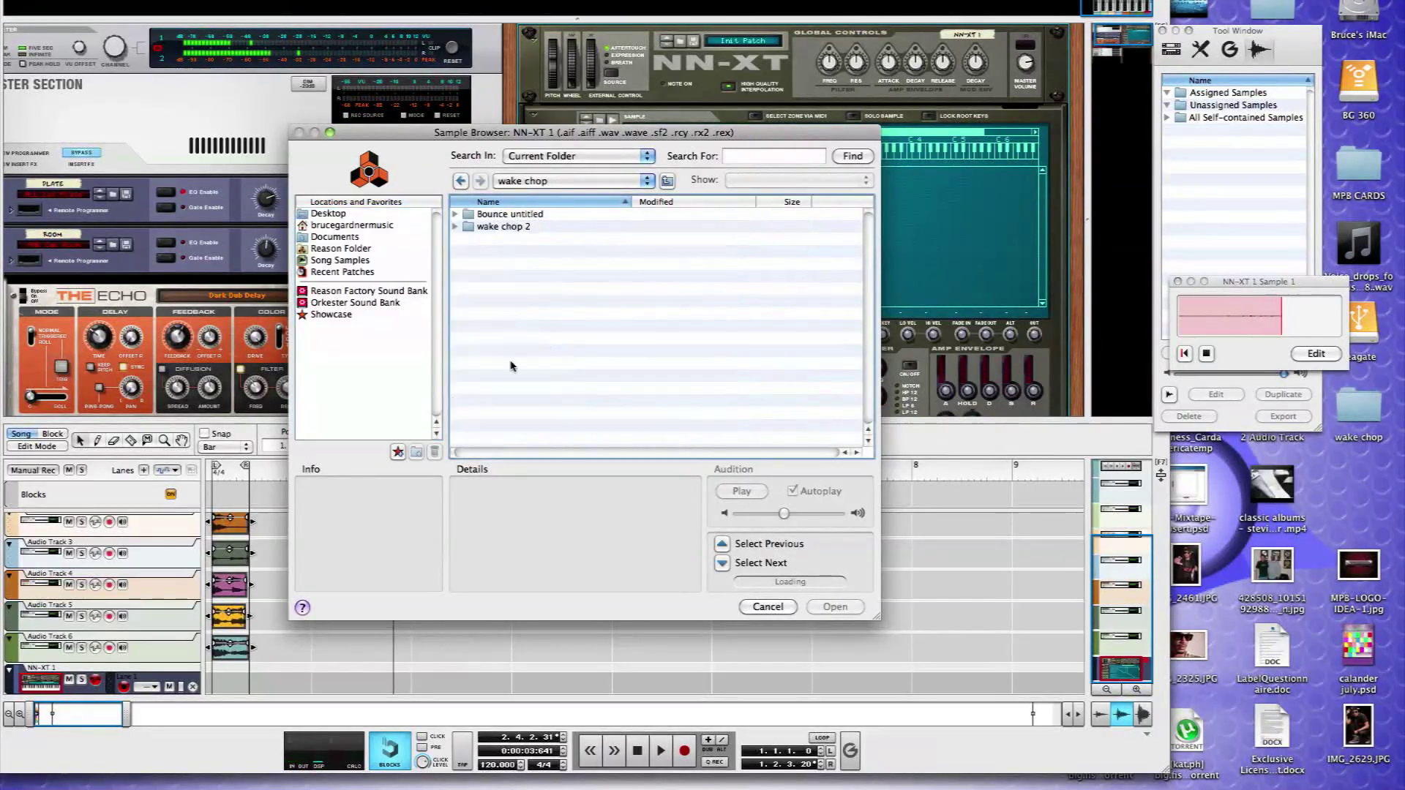
pyautogui.doubleClick(501, 227)
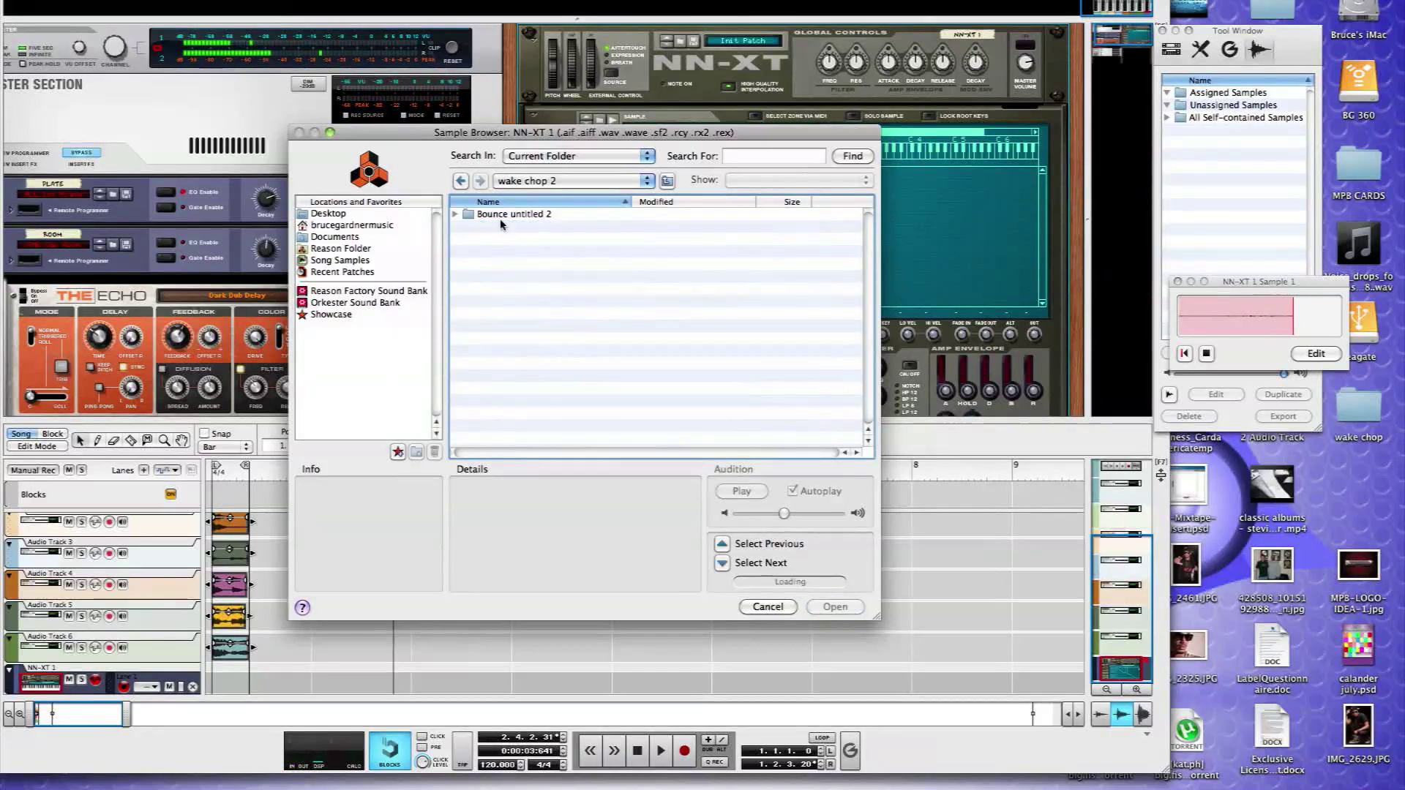
pyautogui.doubleClick(512, 215)
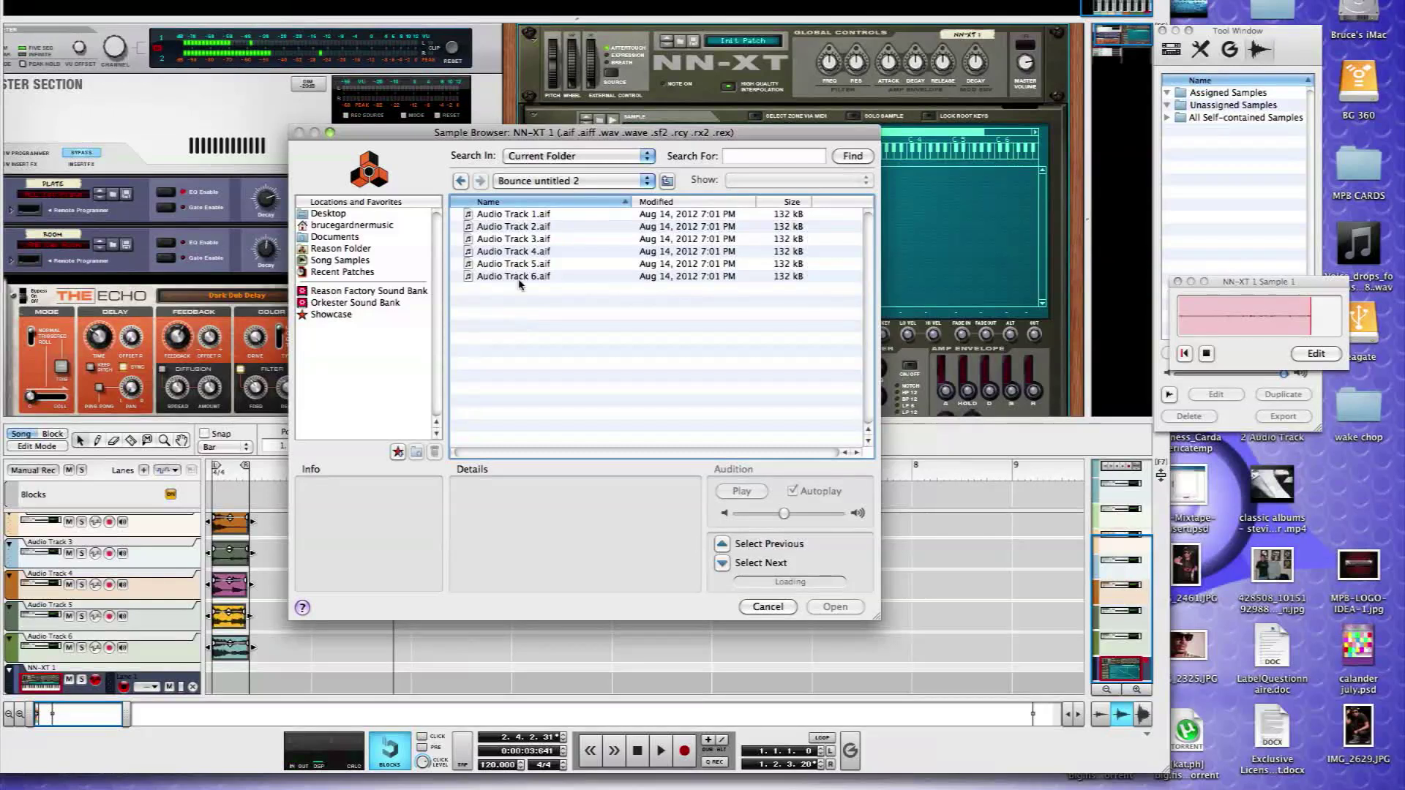
# Audition the bounced slices from Audio Track 1.aif to Audio Track 6.aif in turn.
pyautogui.press('Down')
pyautogui.click(513, 229)
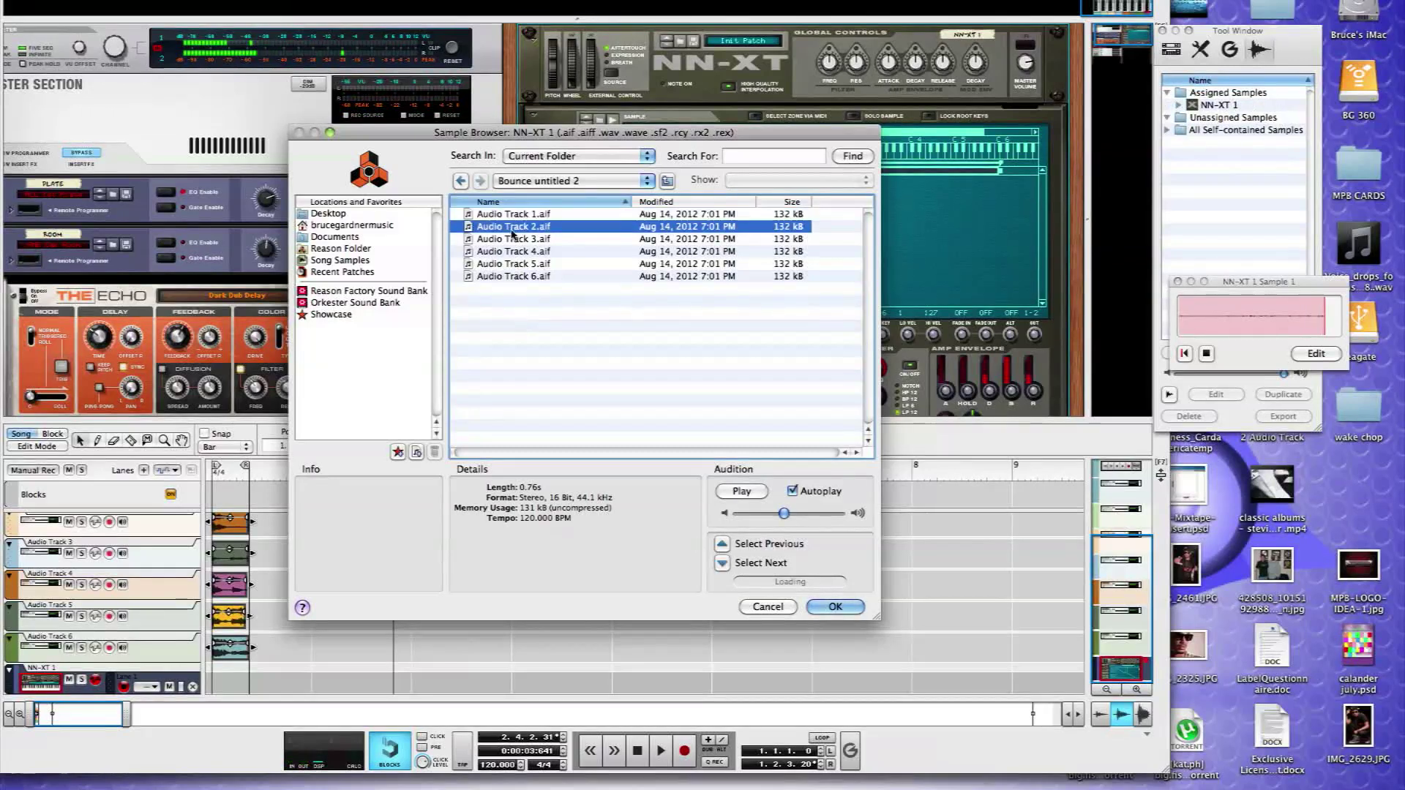
pyautogui.click(513, 240)
pyautogui.click(513, 252)
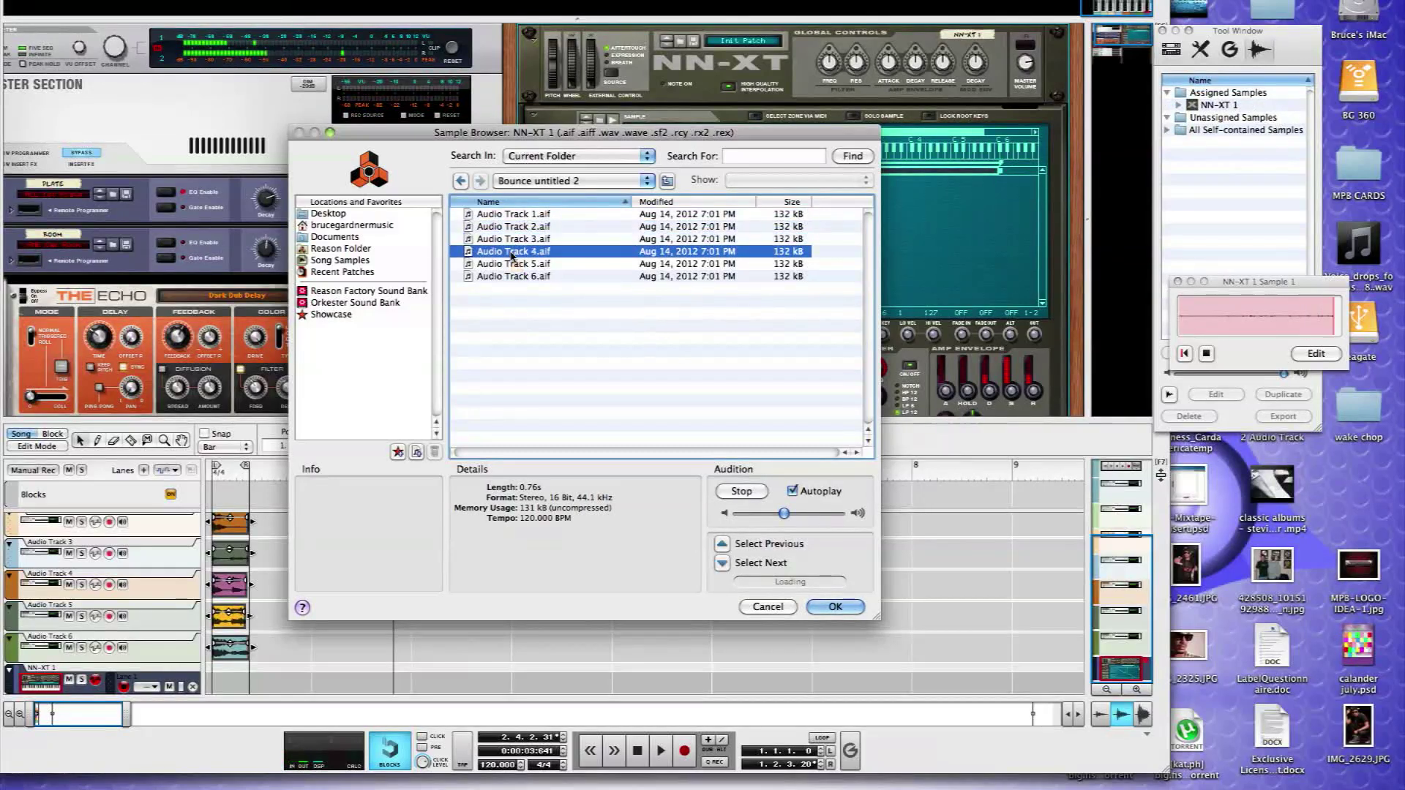
pyautogui.click(512, 265)
pyautogui.click(510, 277)
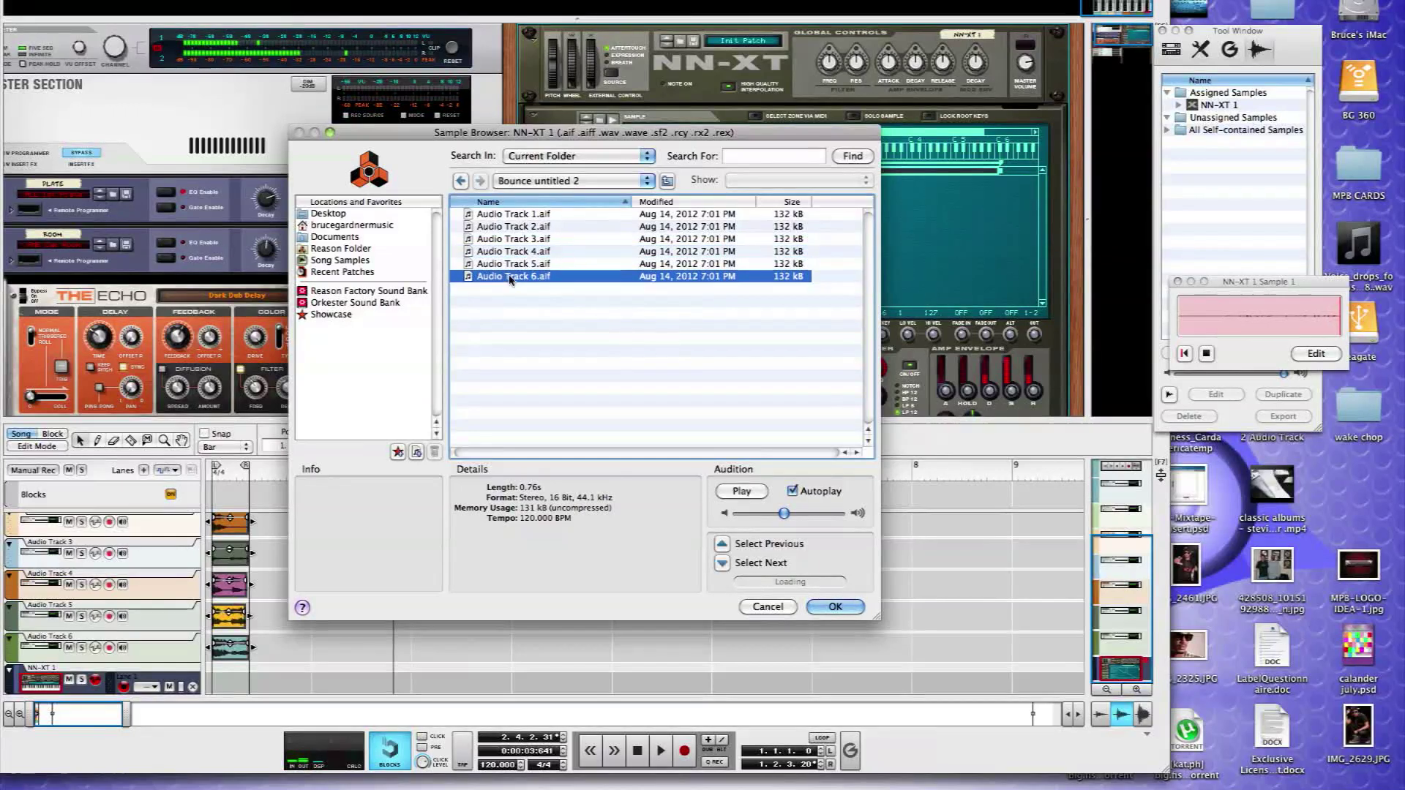
# Load all six bounced samples, Audio Track 1.aif through Audio Track 6.aif, into the NN-XT together.
pyautogui.keyDown('shift'); pyautogui.click(513, 216); pyautogui.keyUp('shift')
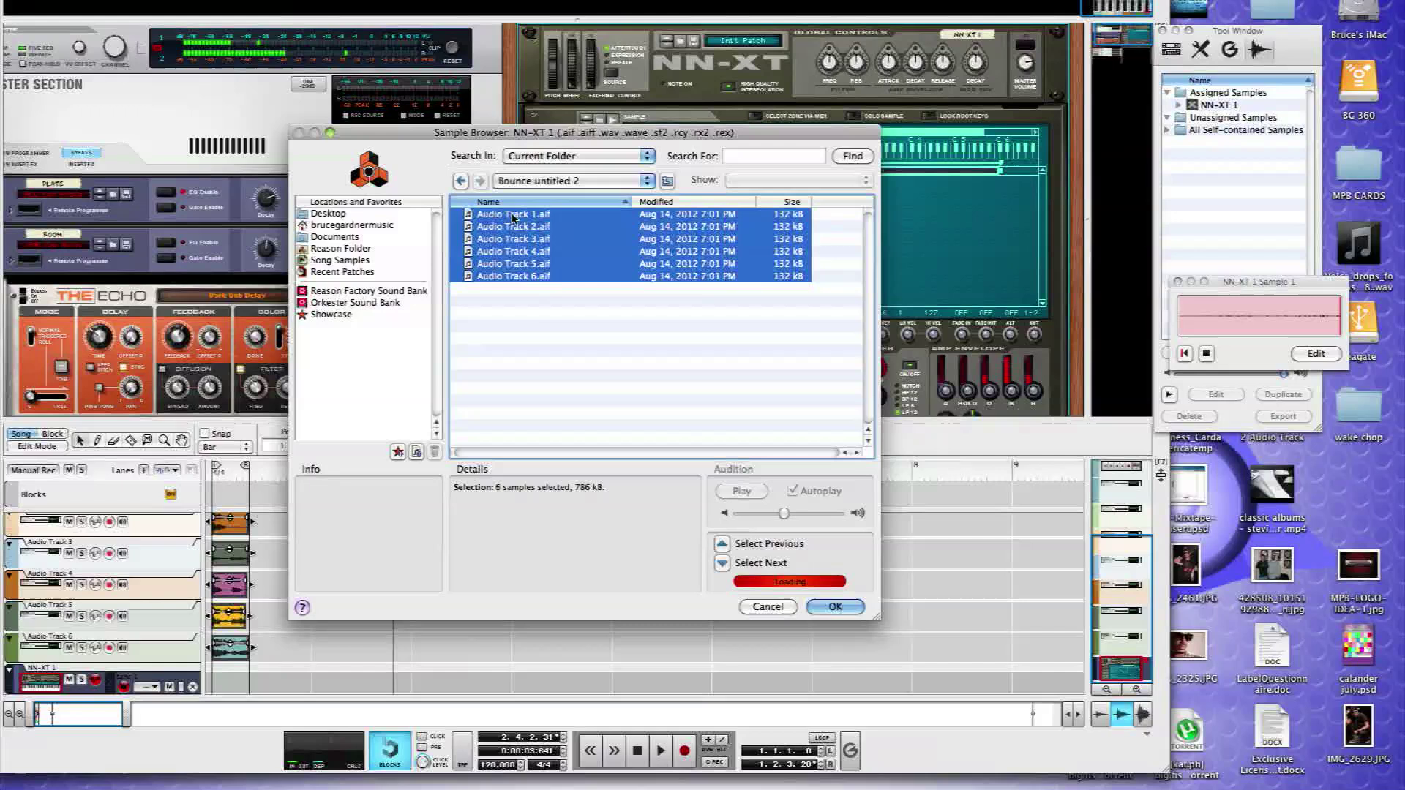
pyautogui.click(820, 609)
# Automap the NN-XT sample zones chromatically across the keyboard.
pyautogui.hscroll(-3, 630, 229)
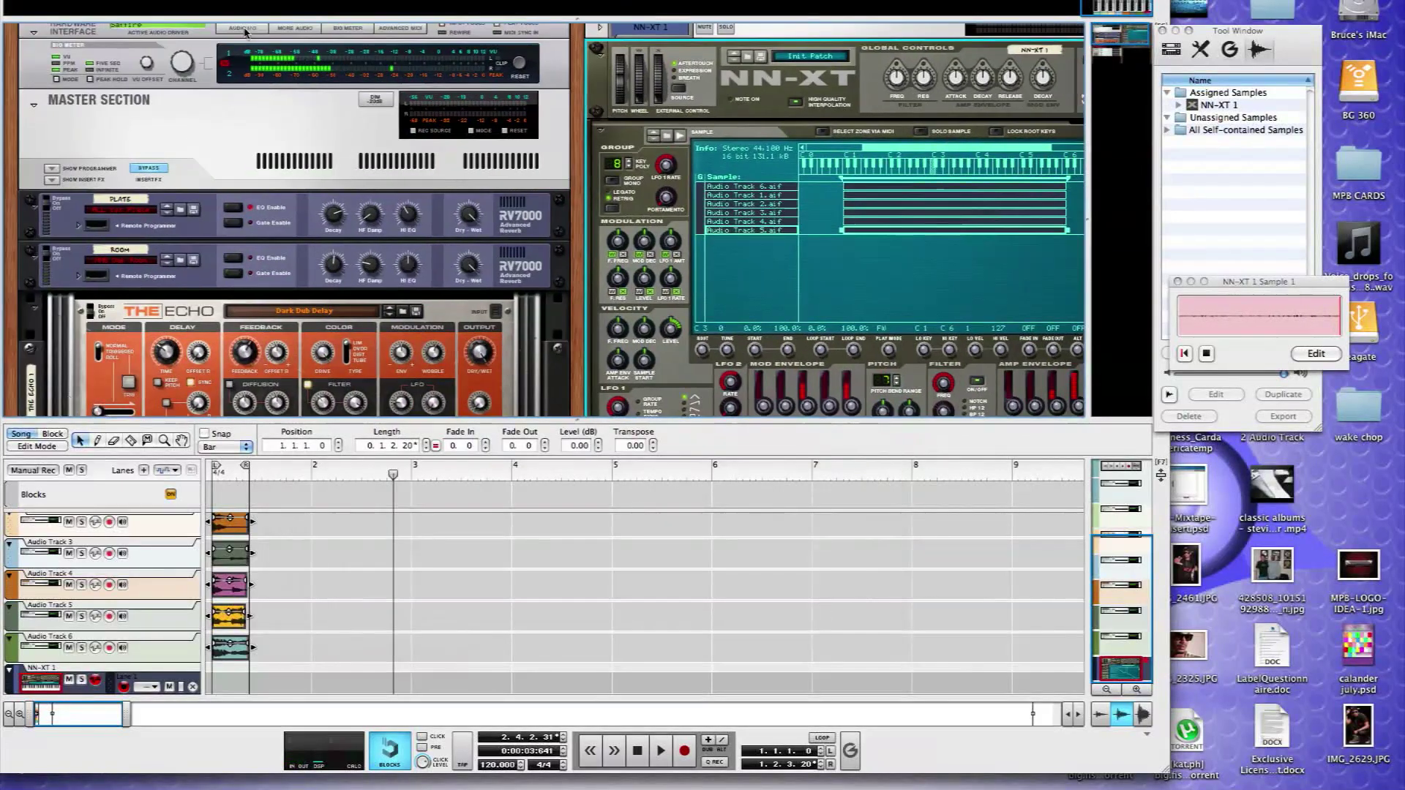
pyautogui.click(130, 1)
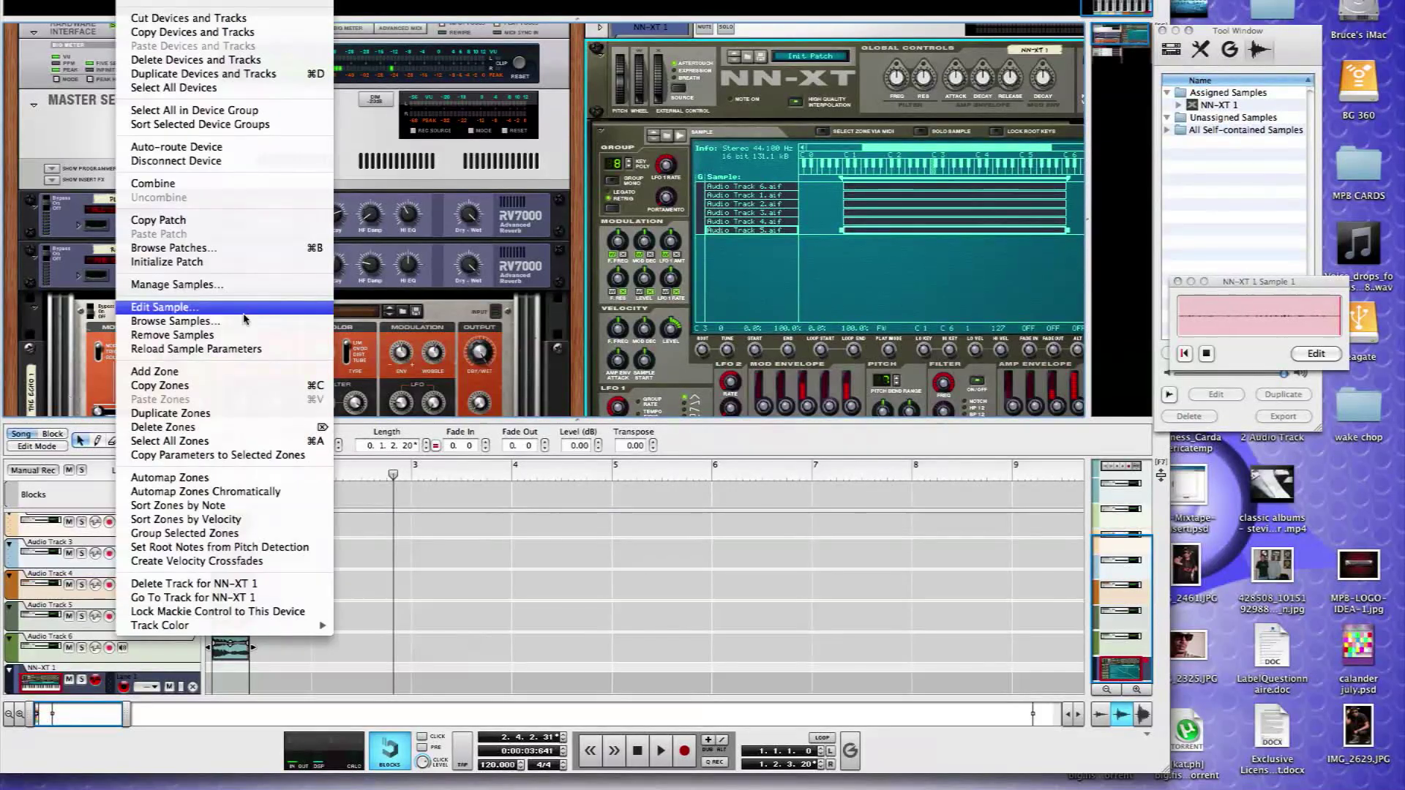
pyautogui.click(230, 492)
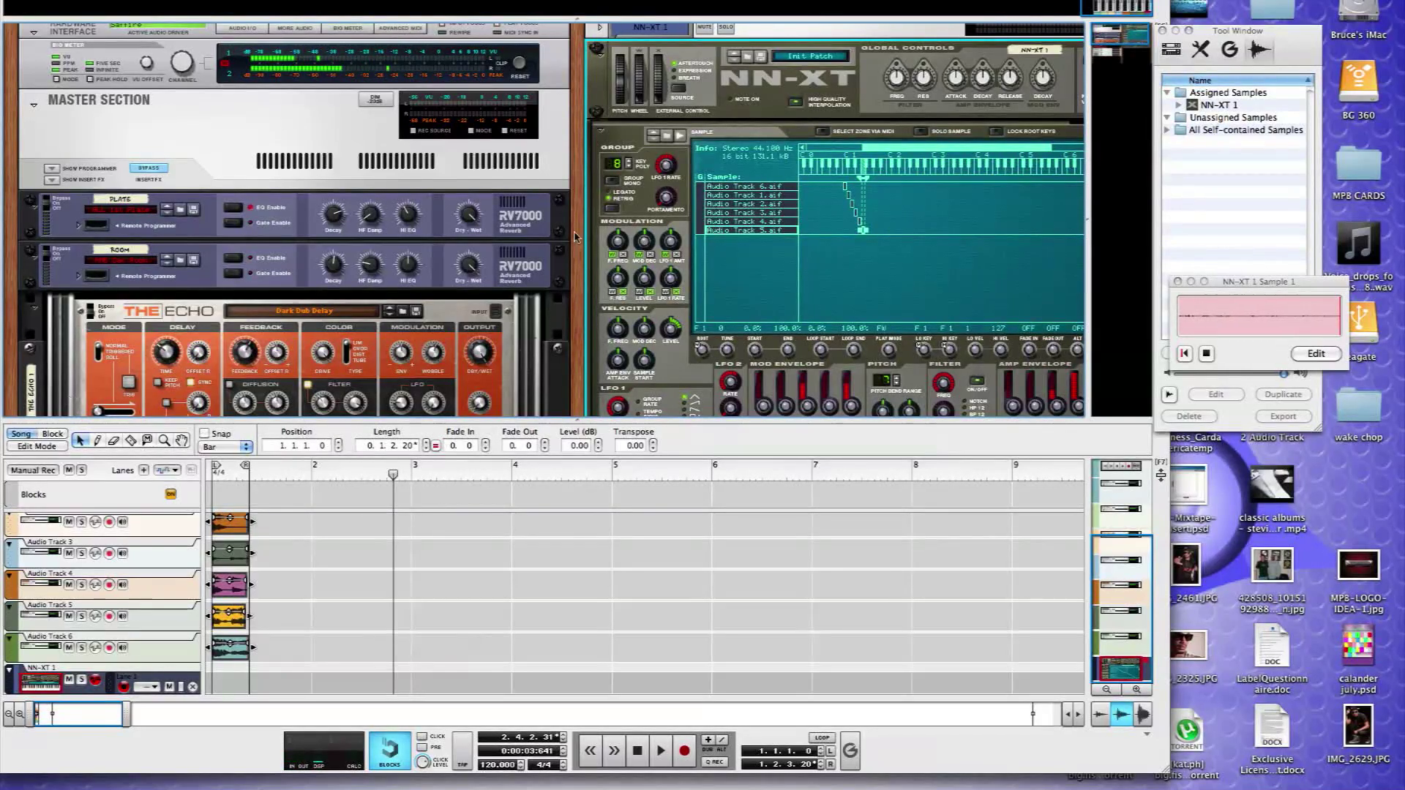
pyautogui.hscroll(3, 562, 232)
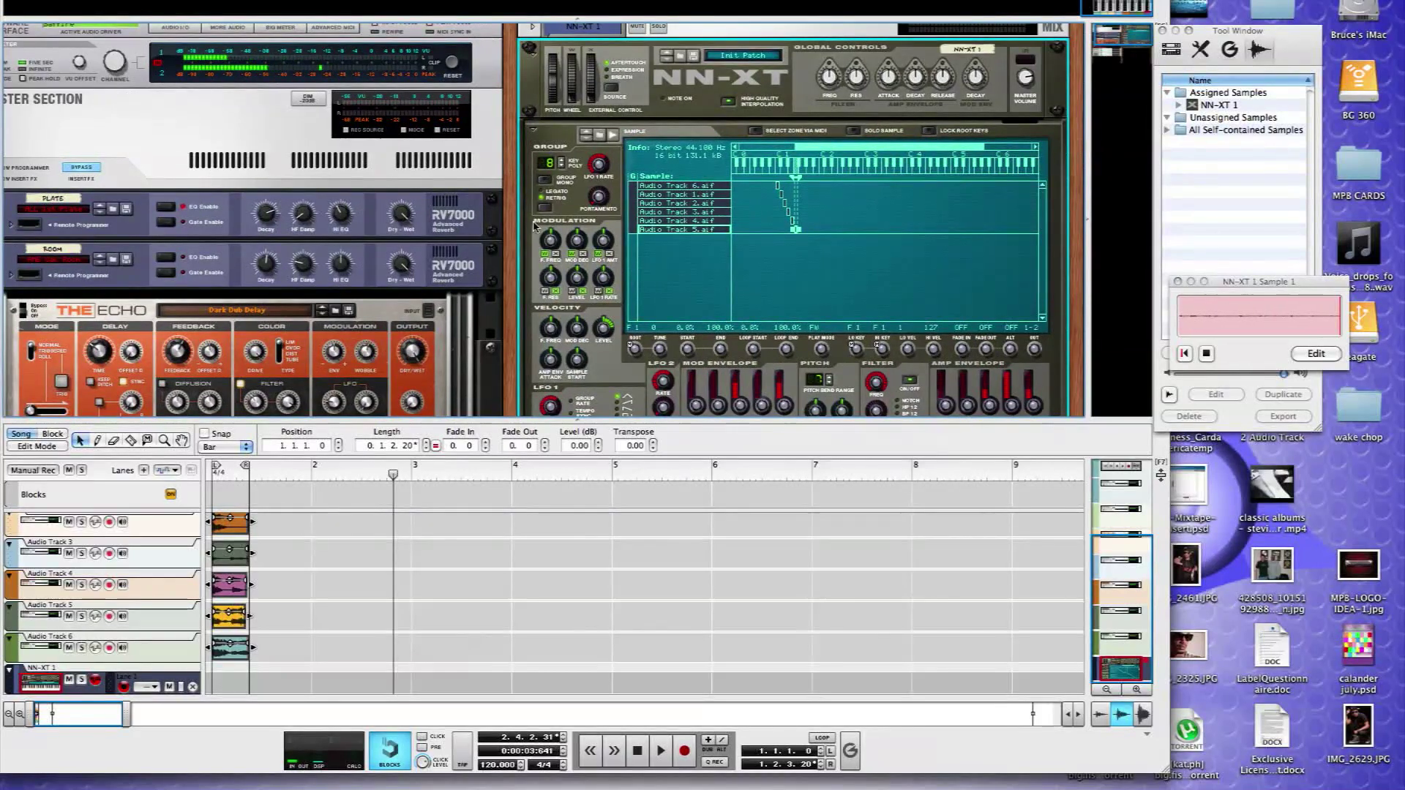